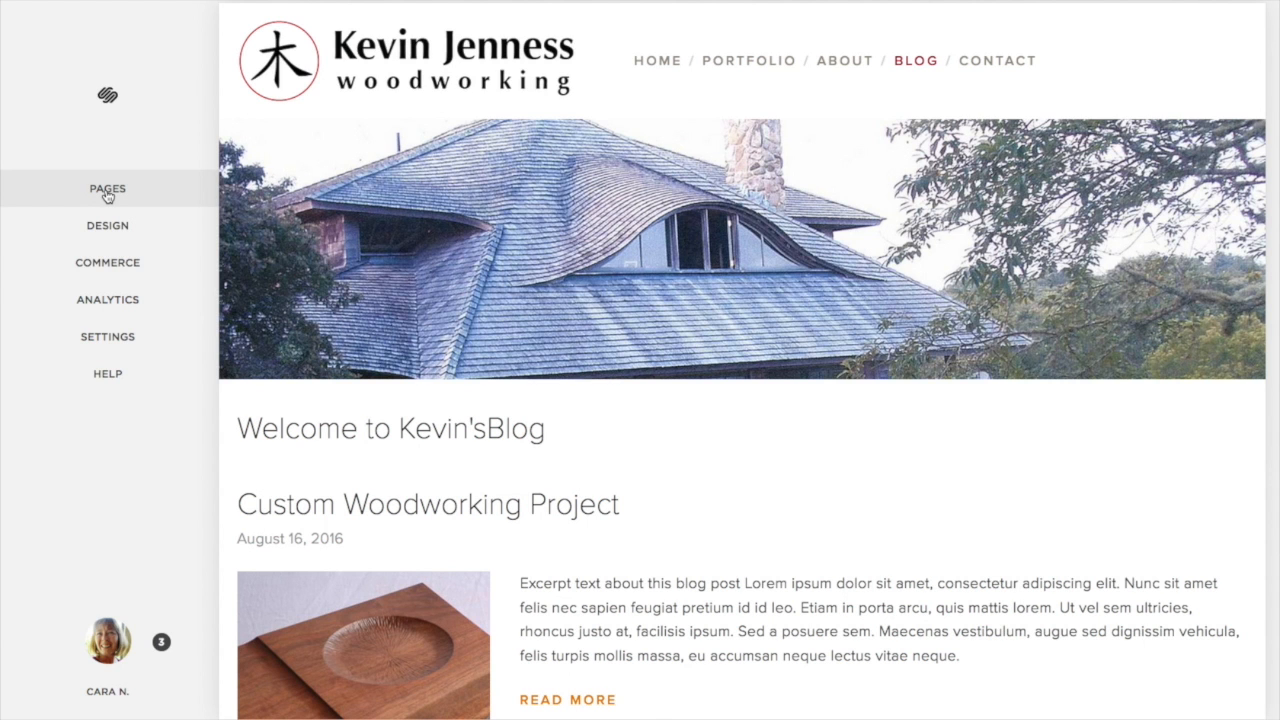
# - Open the Blog page from the site's main navigation pages
pyautogui.click(107, 190)
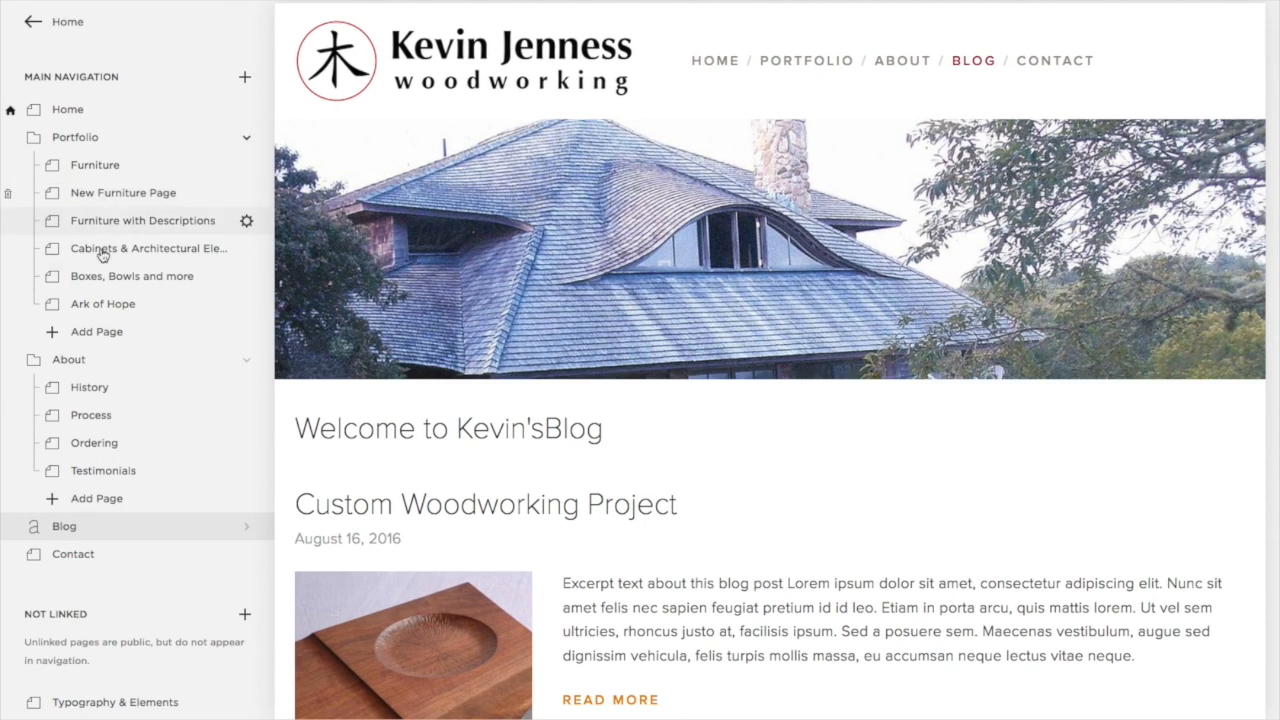
pyautogui.scroll(-2, 134, 386)
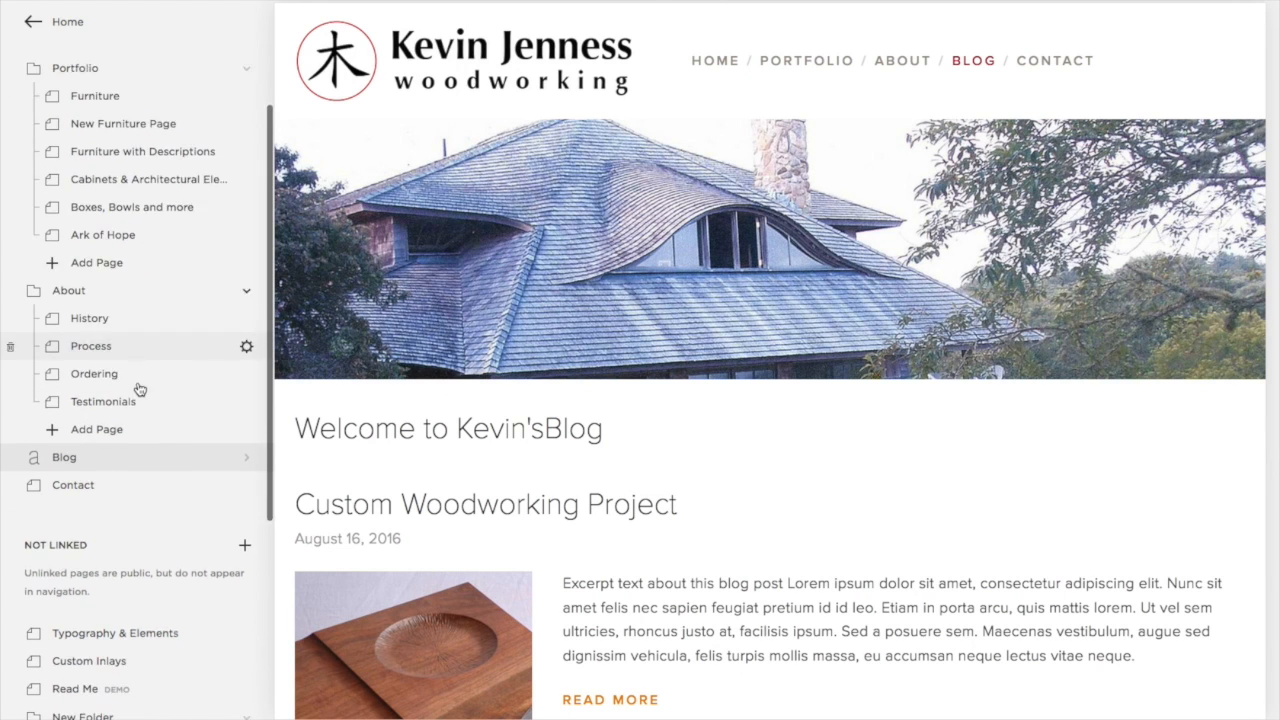
pyautogui.click(66, 431)
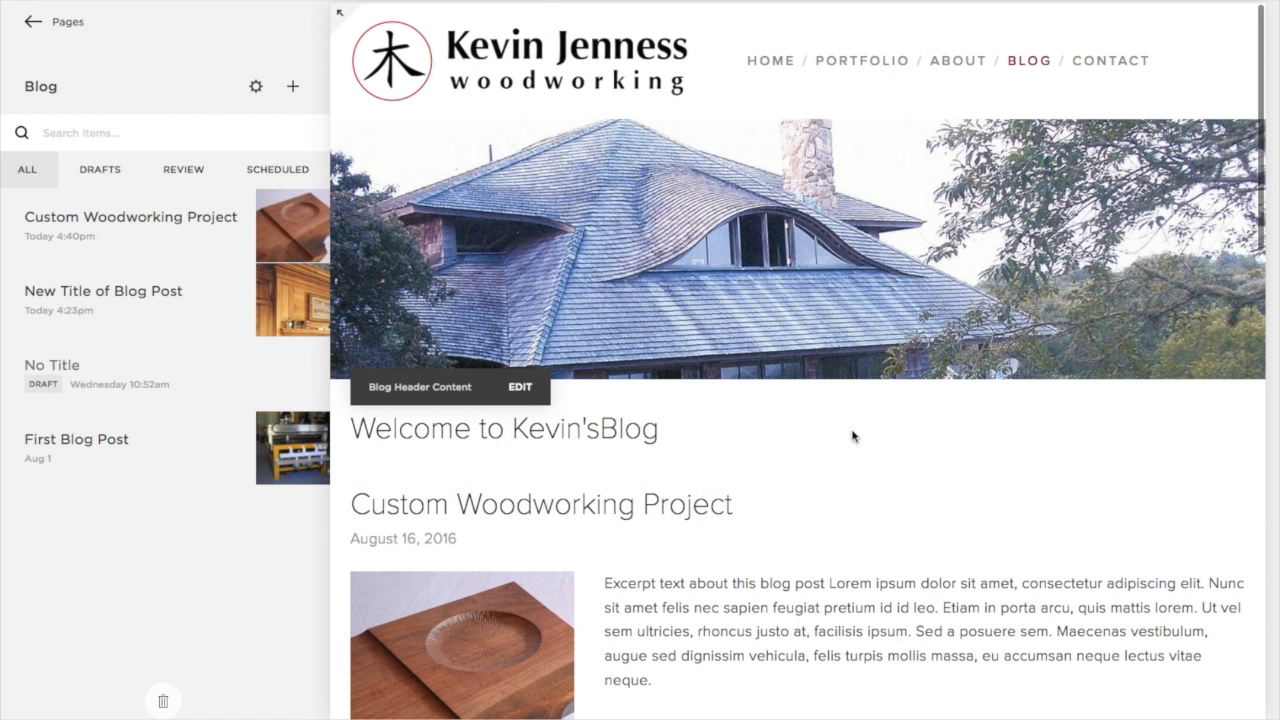
# - Examine how each post's title, date, thumbnail, excerpt, author, categories and tags are laid out on the blog page
pyautogui.scroll(-6, 852, 436)
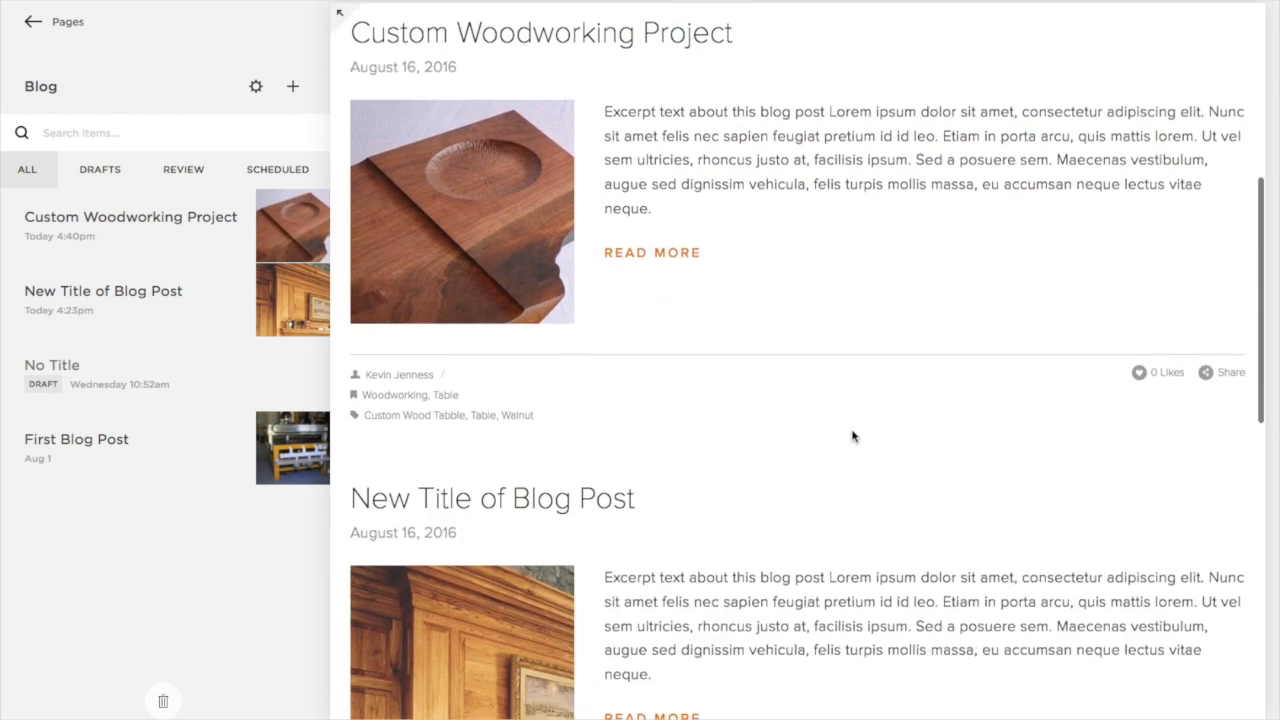
pyautogui.scroll(-6, 852, 436)
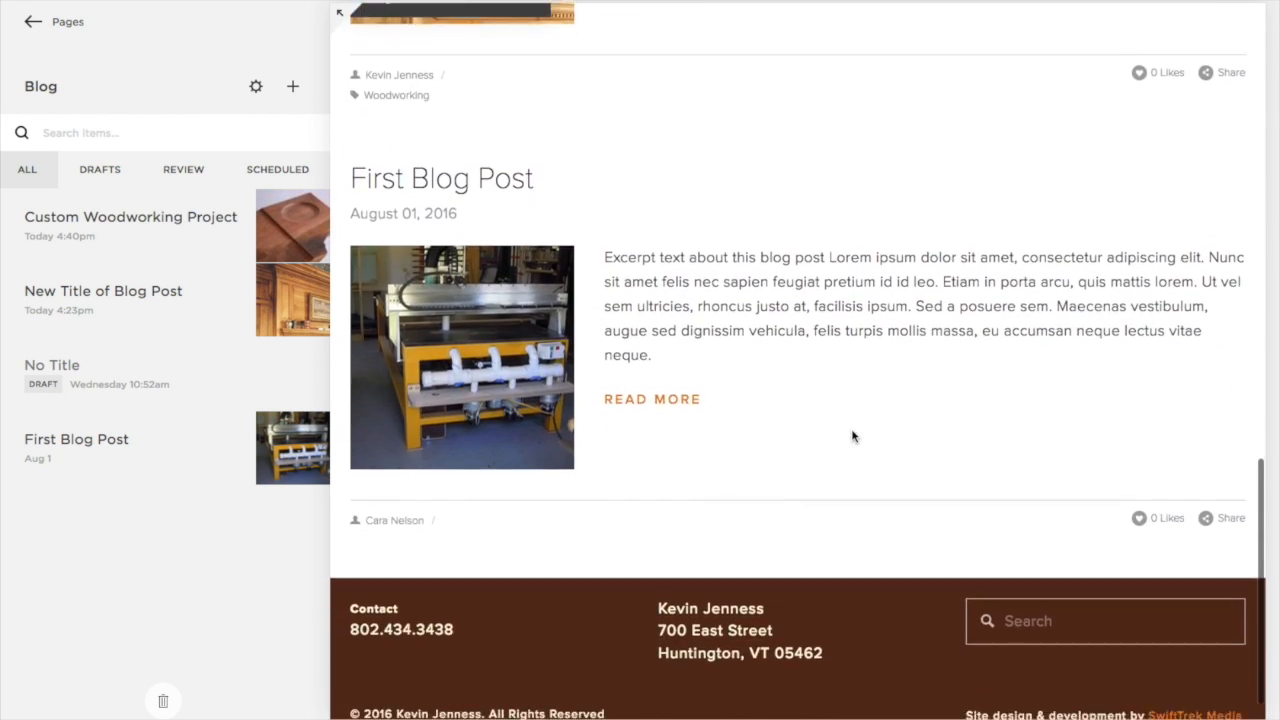
pyautogui.scroll(6, 852, 436)
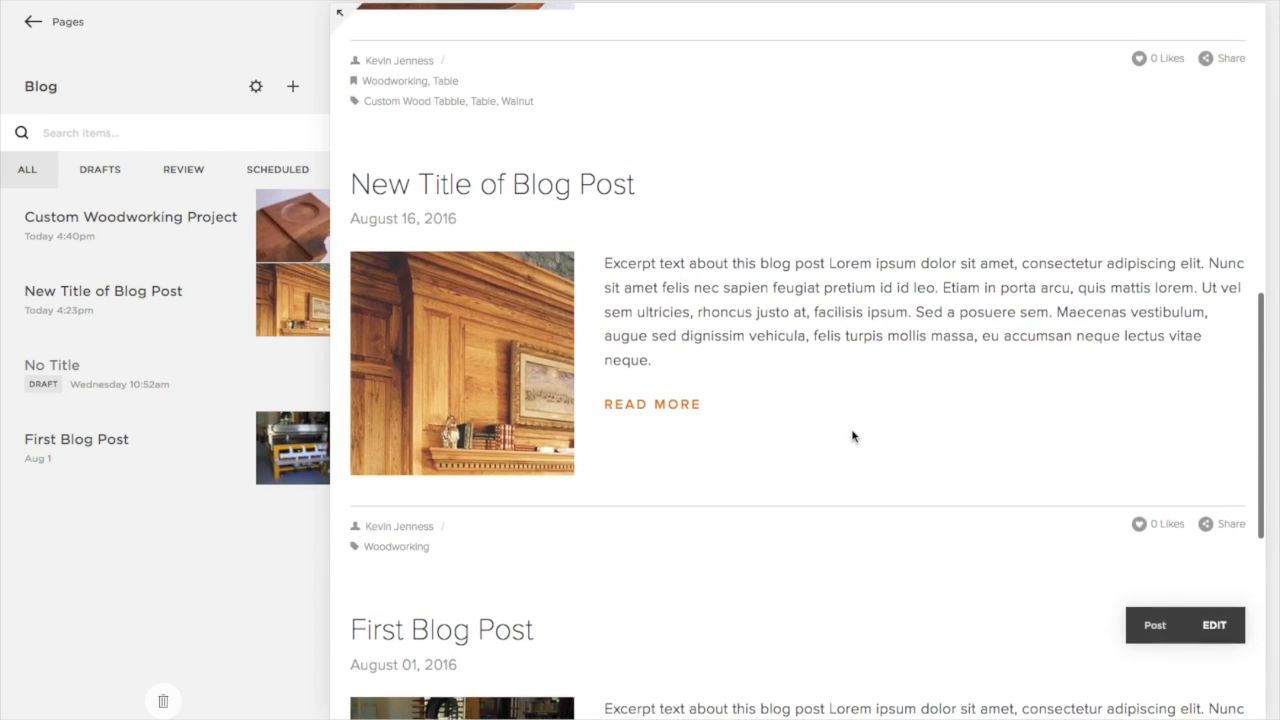
pyautogui.scroll(6, 852, 436)
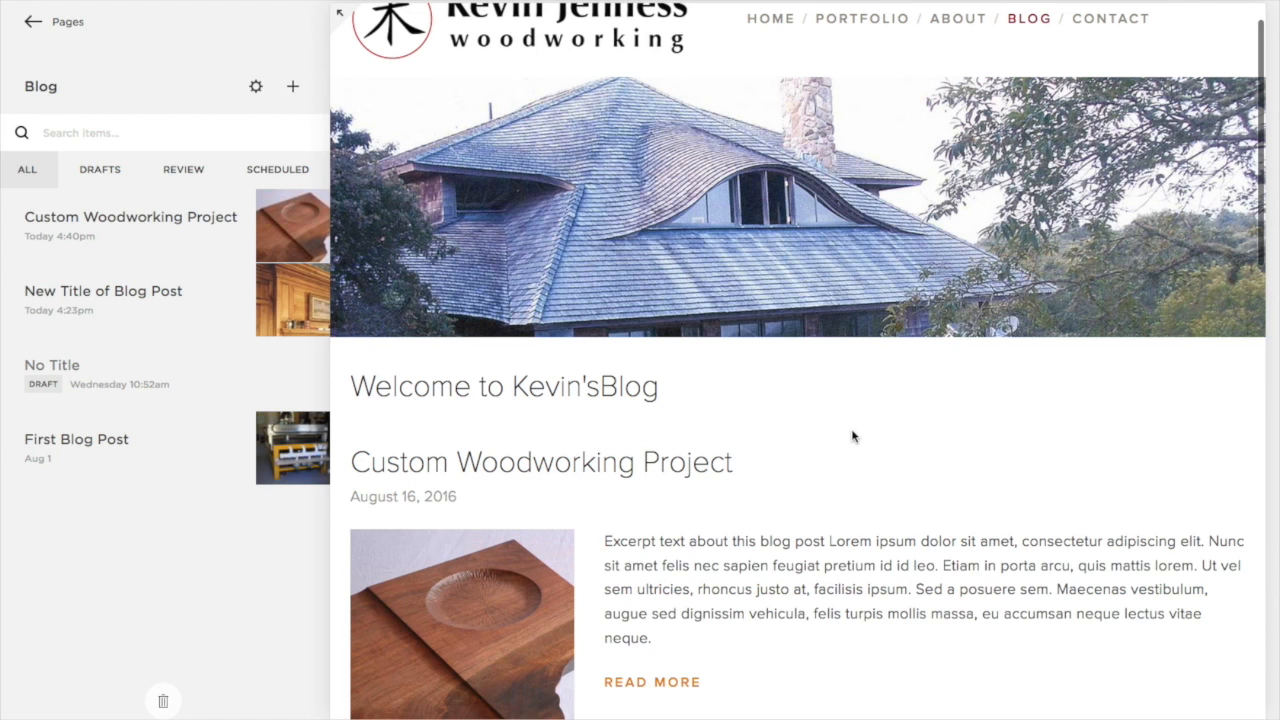
pyautogui.scroll(1, 852, 436)
pyautogui.scroll(-2, 852, 436)
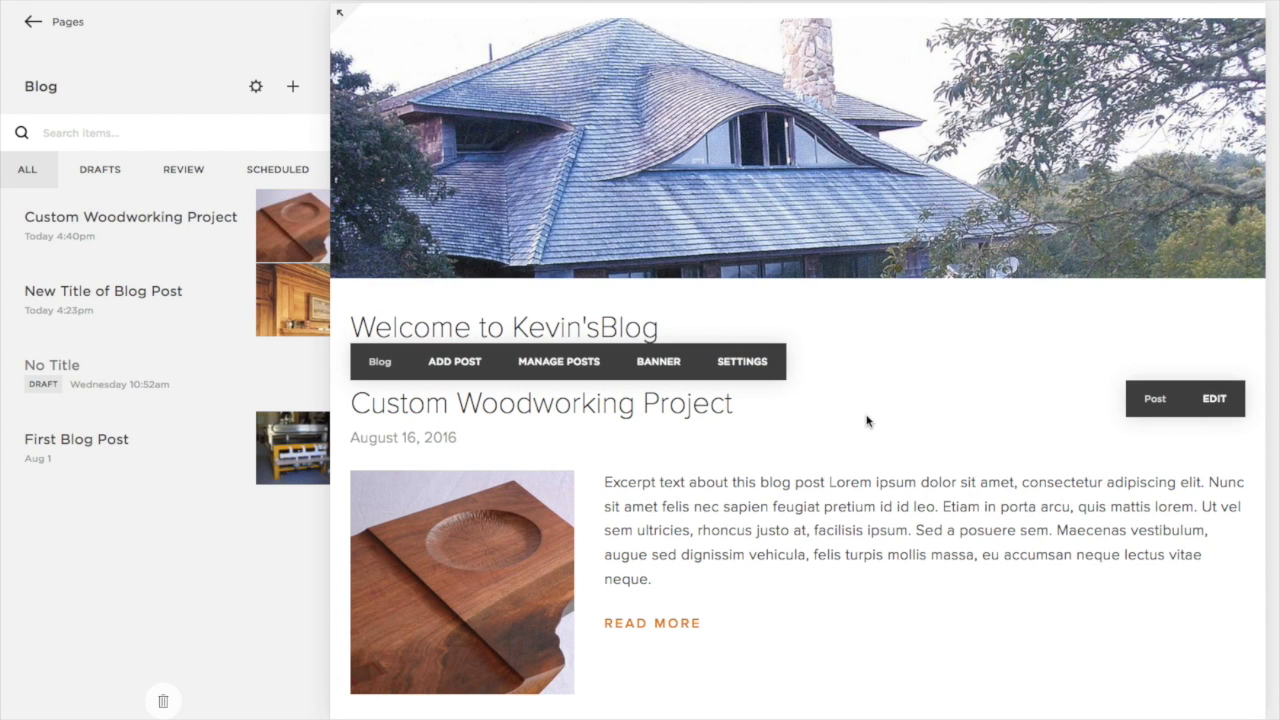
pyautogui.scroll(-1, 1138, 276)
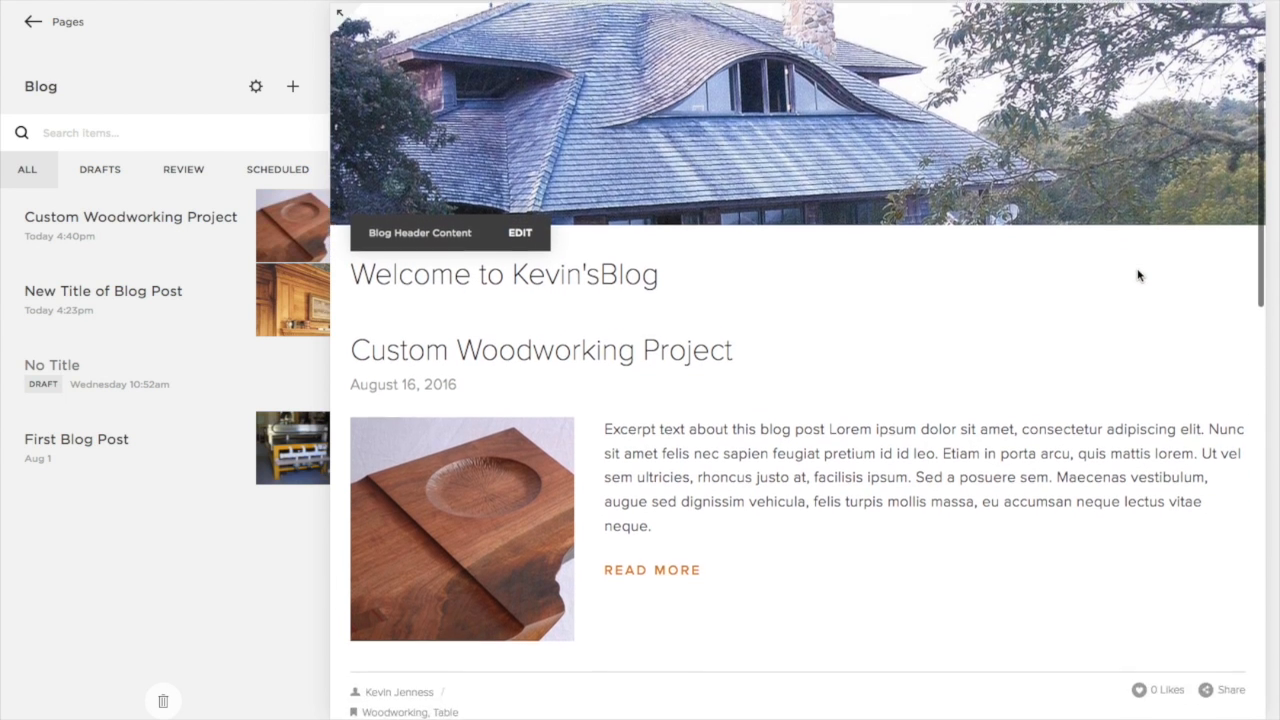
pyautogui.scroll(-1, 1137, 276)
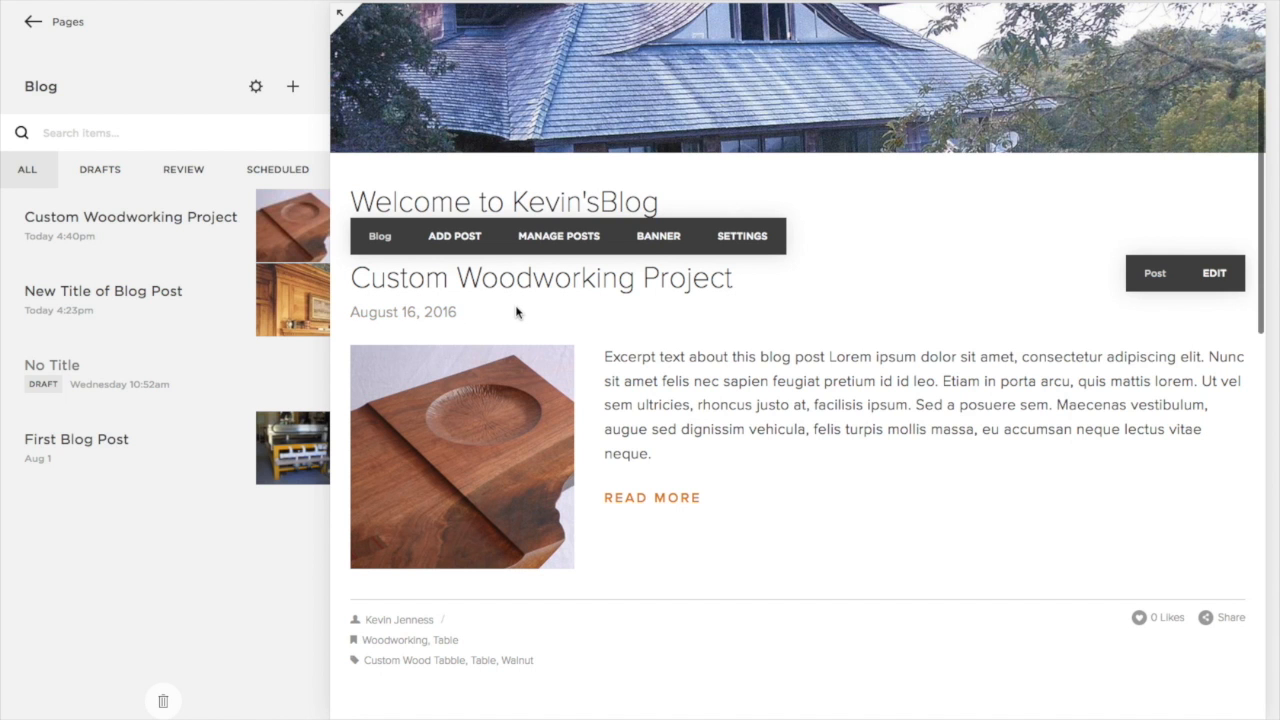
pyautogui.scroll(-5, 516, 312)
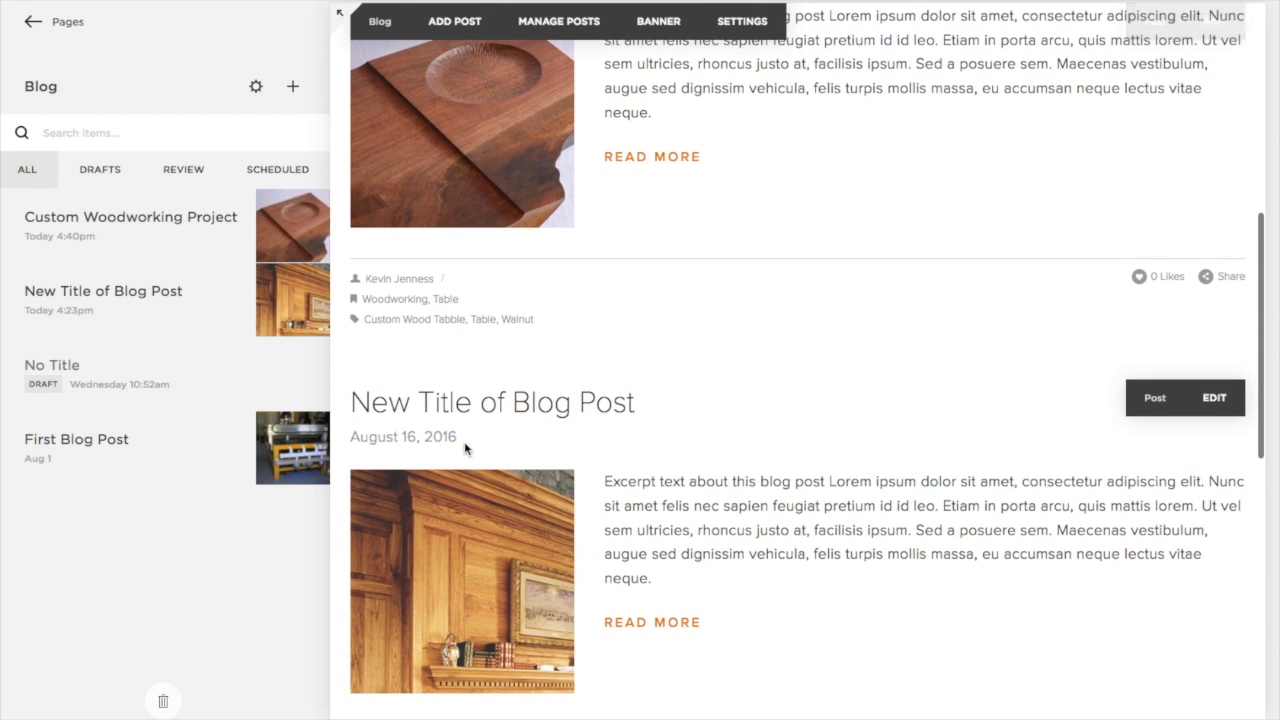
pyautogui.scroll(-6, 384, 447)
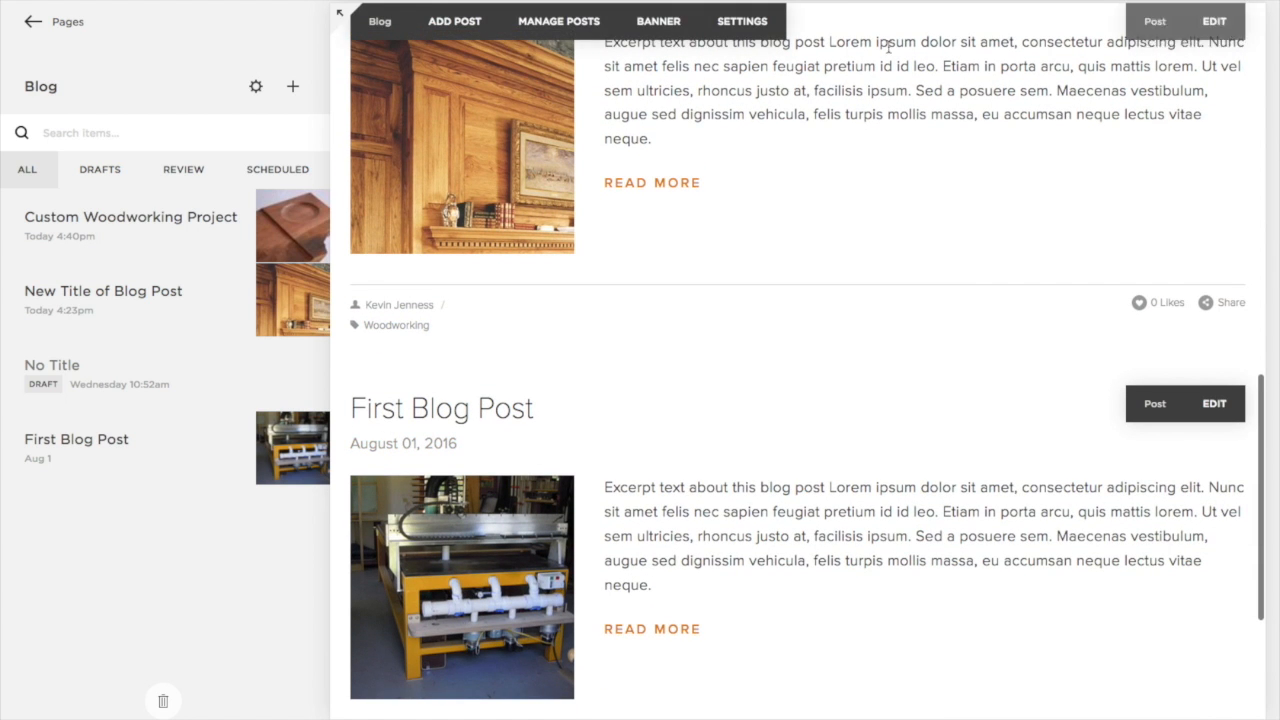
pyautogui.scroll(3, 820, 148)
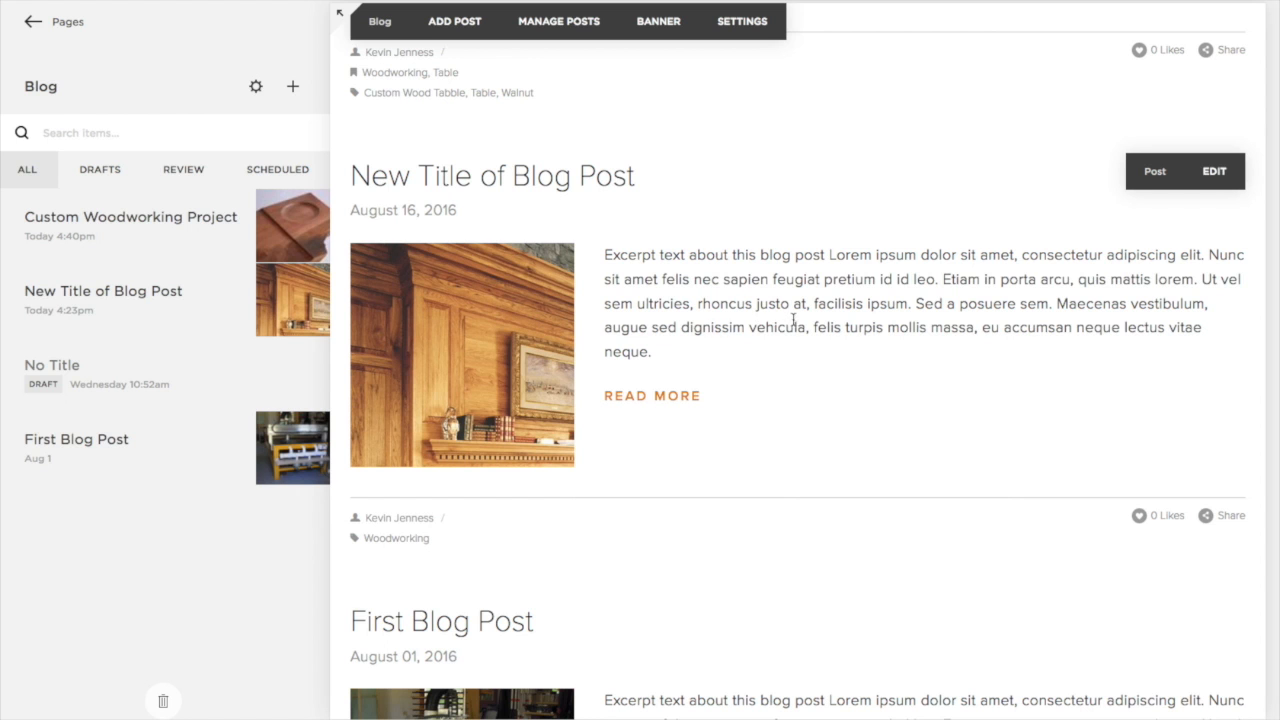
pyautogui.scroll(2, 797, 367)
pyautogui.scroll(2, 797, 367)
pyautogui.scroll(-8, 797, 367)
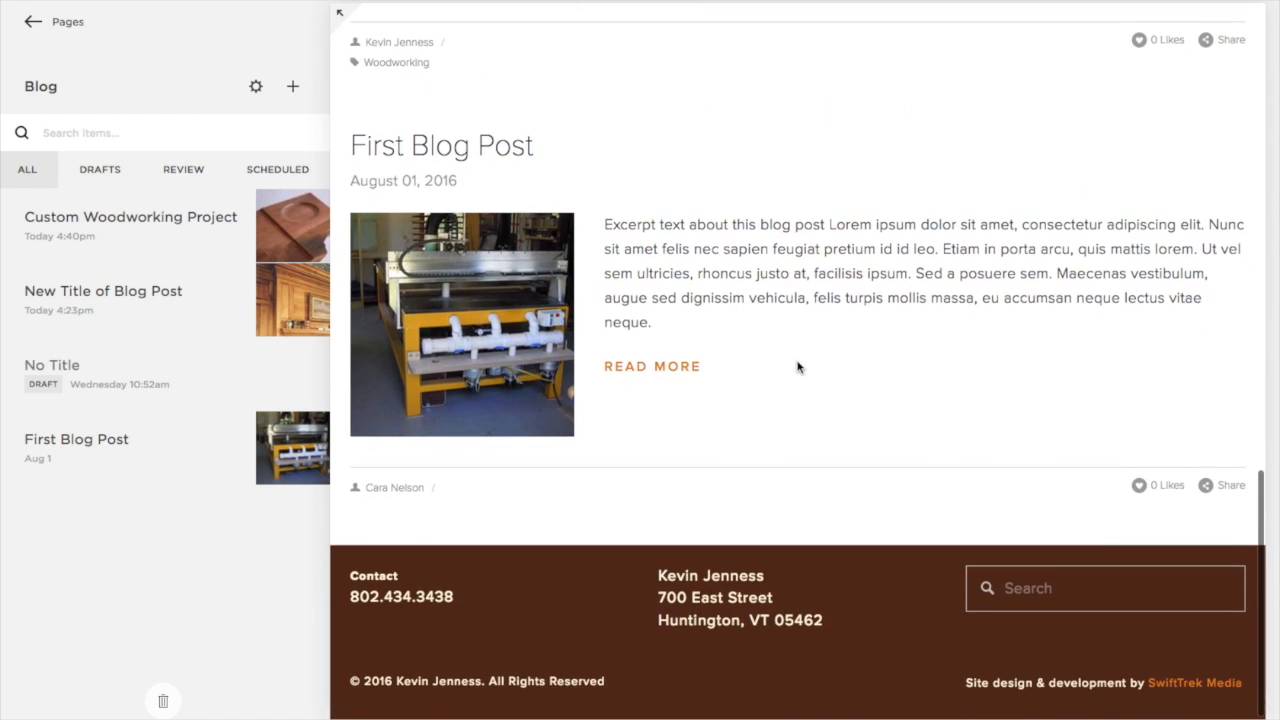
pyautogui.scroll(15, 797, 367)
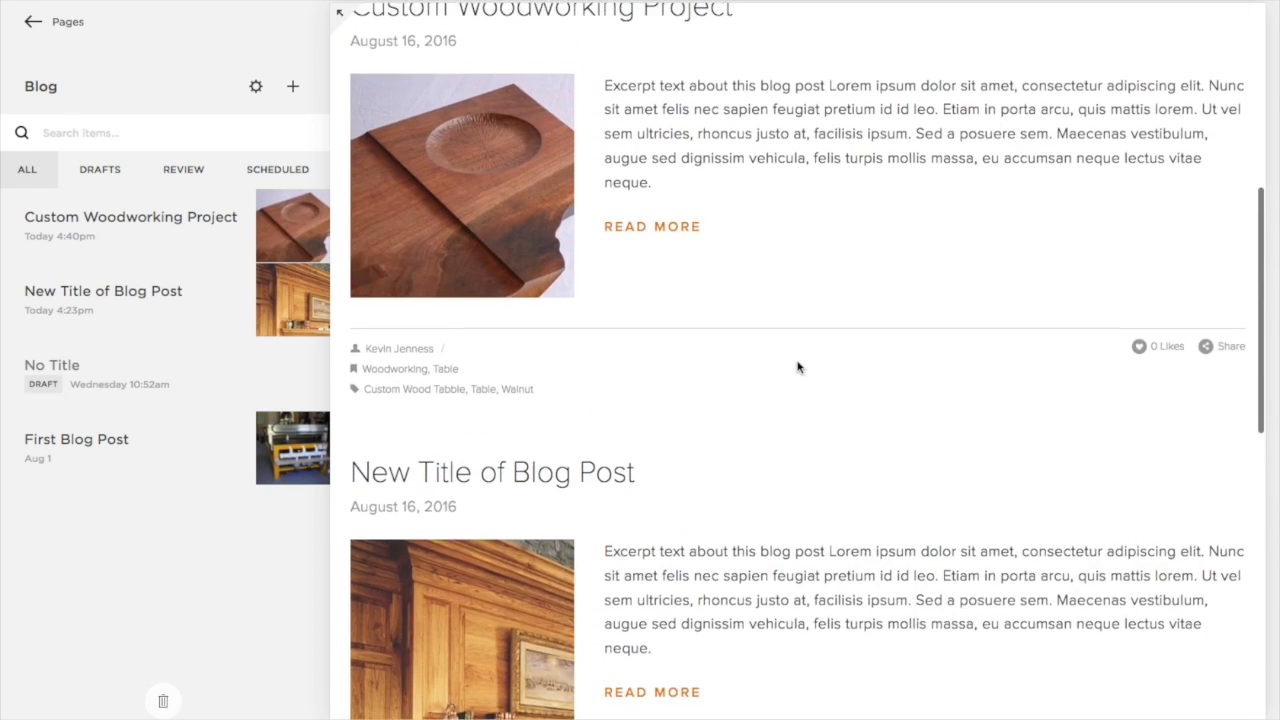
pyautogui.scroll(-5, 845, 492)
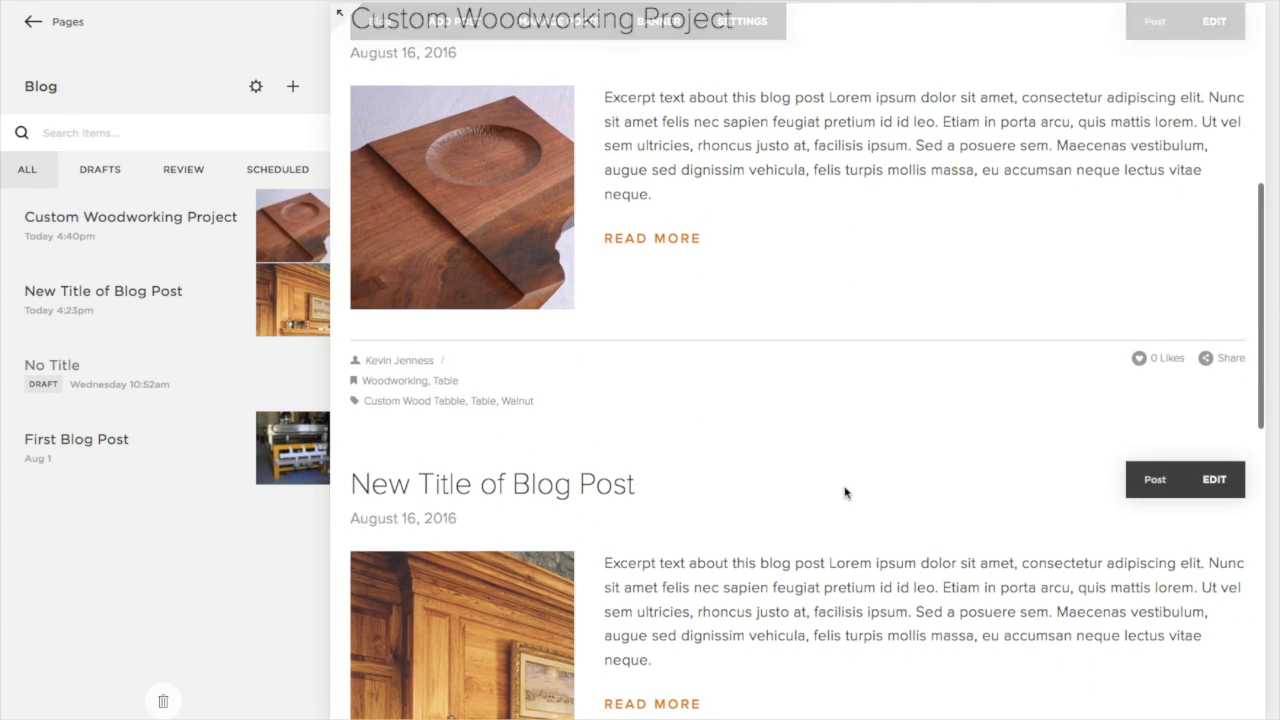
pyautogui.scroll(-5, 845, 492)
pyautogui.scroll(-3, 845, 492)
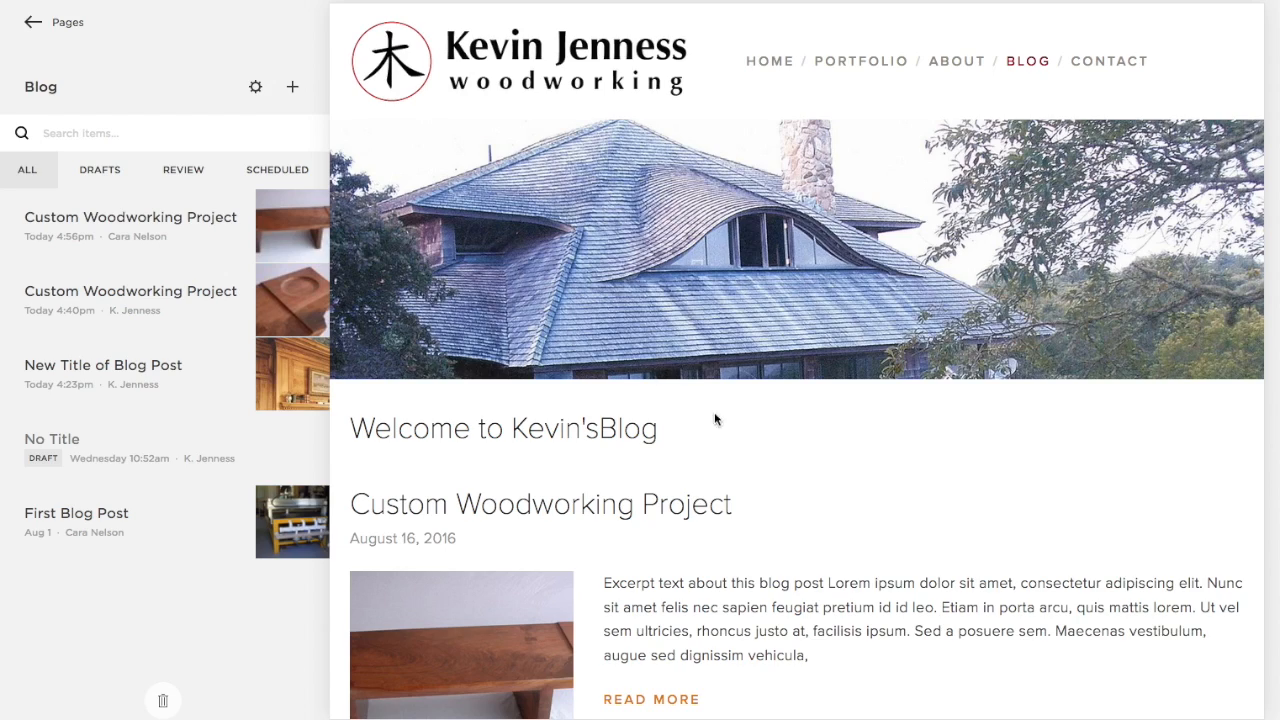
pyautogui.scroll(-4, 857, 429)
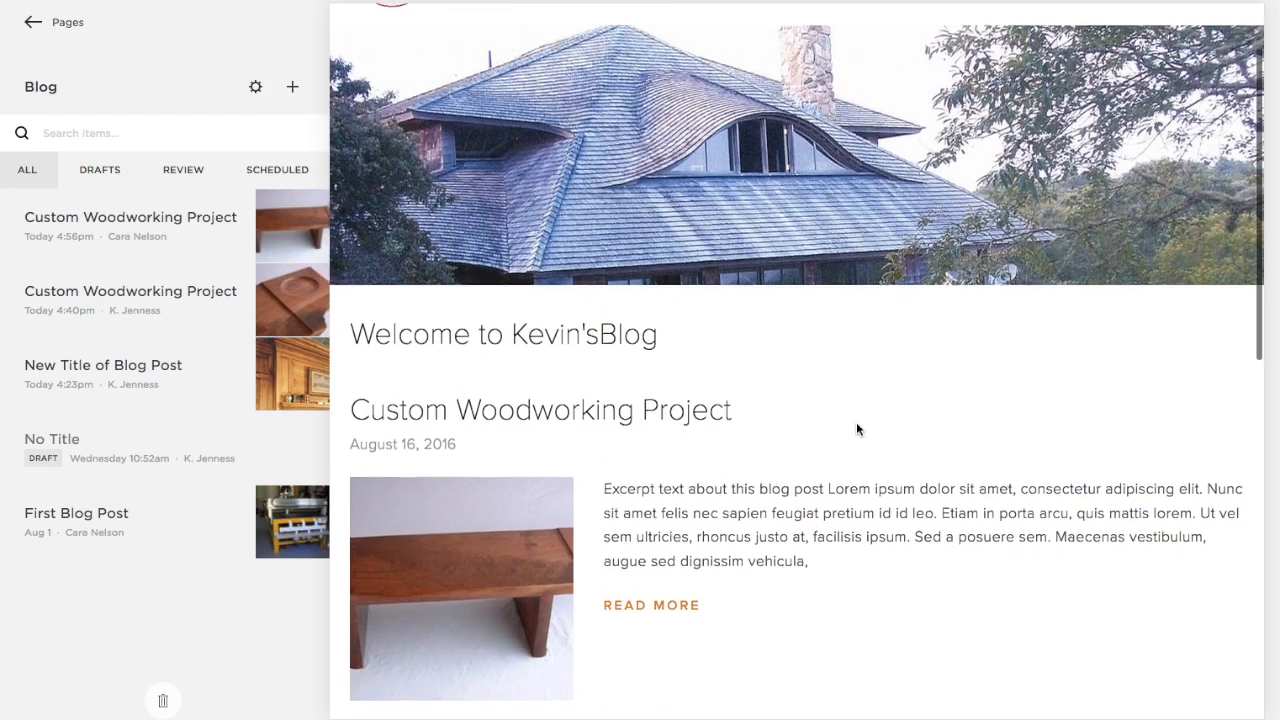
pyautogui.scroll(-2, 856, 429)
pyautogui.scroll(6, 856, 429)
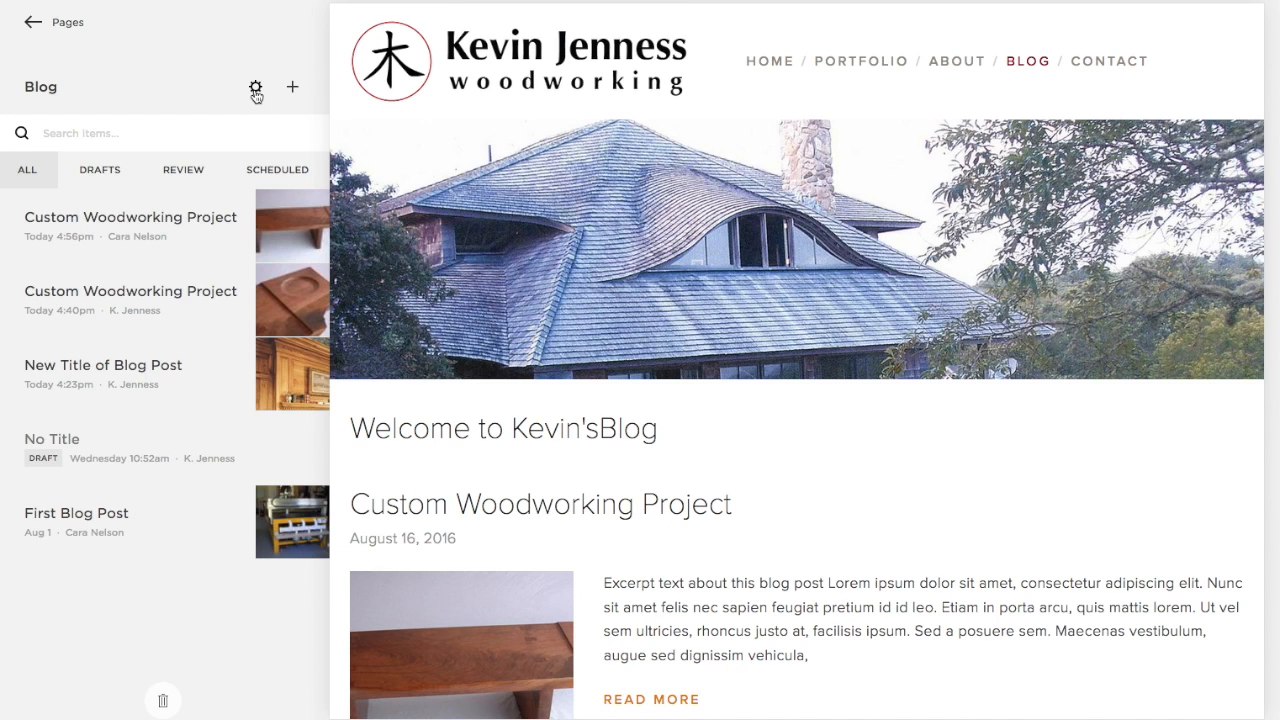
# - Open the blog page's settings and set the posts per page to 5
pyautogui.click(256, 90)
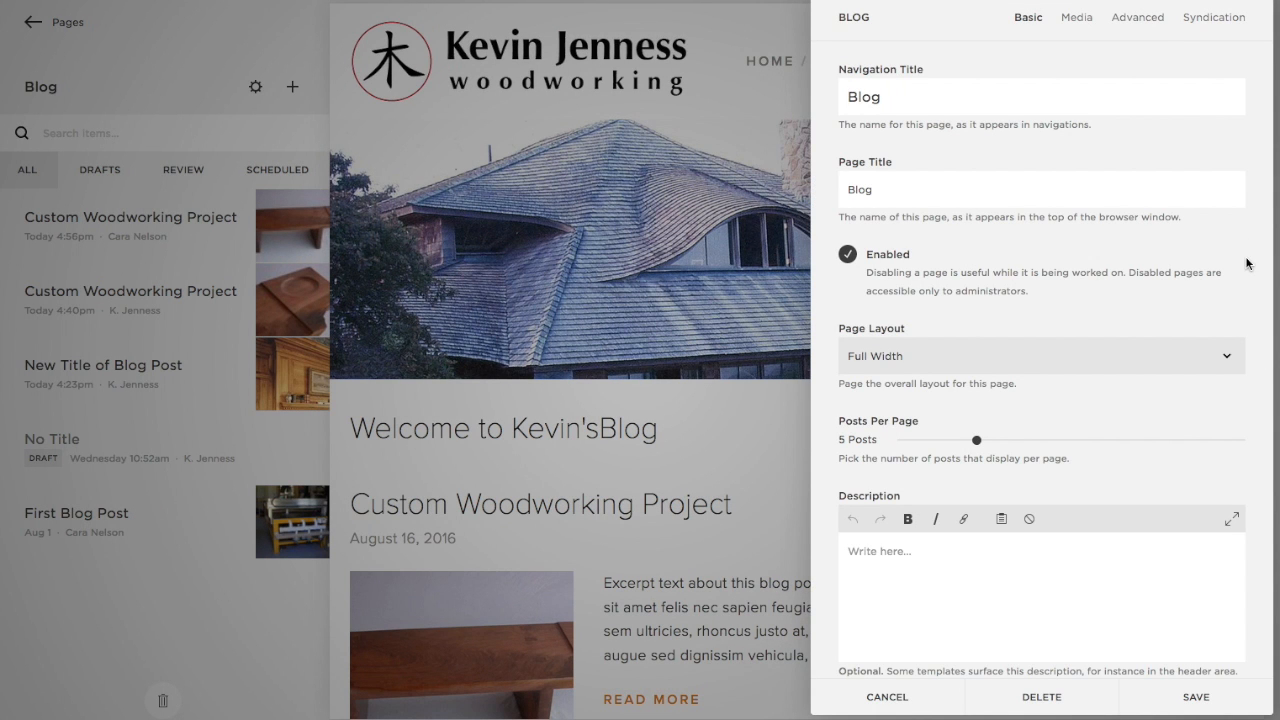
pyautogui.scroll(-3, 1246, 263)
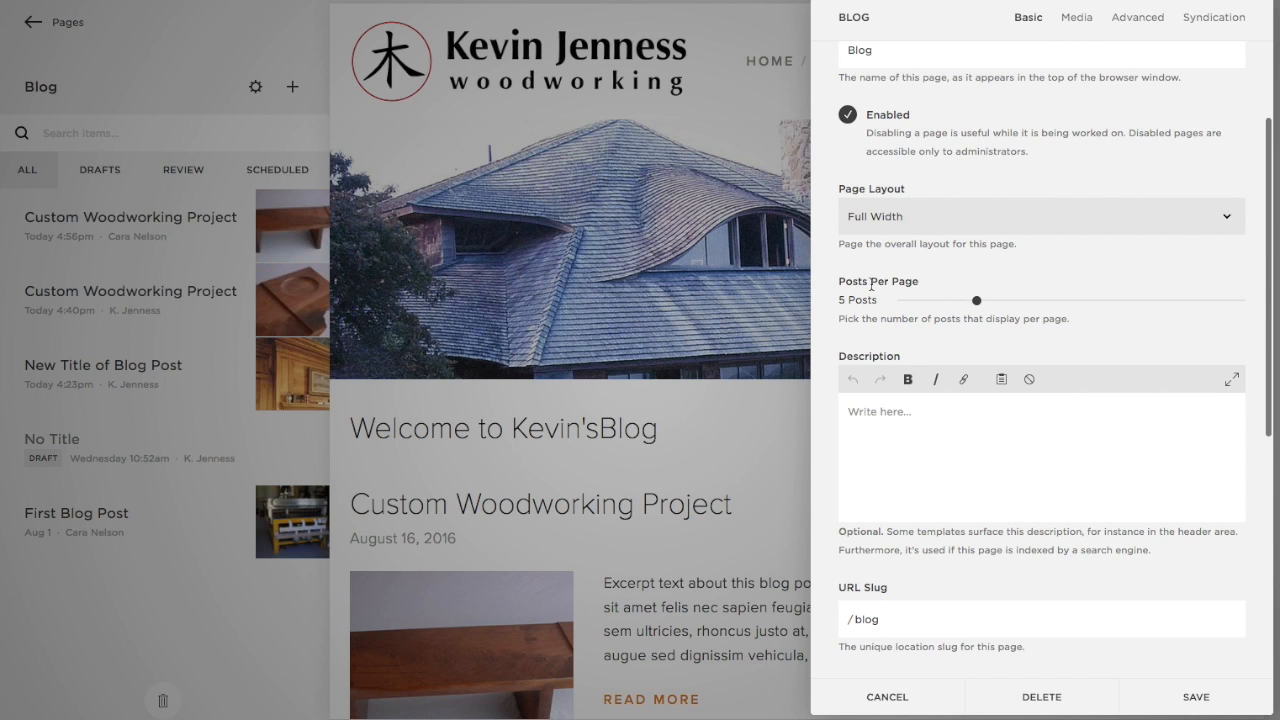
pyautogui.moveTo(981, 300)
pyautogui.mouseDown()
pyautogui.moveTo(1016, 300)
pyautogui.moveTo(997, 298)
pyautogui.mouseUp()
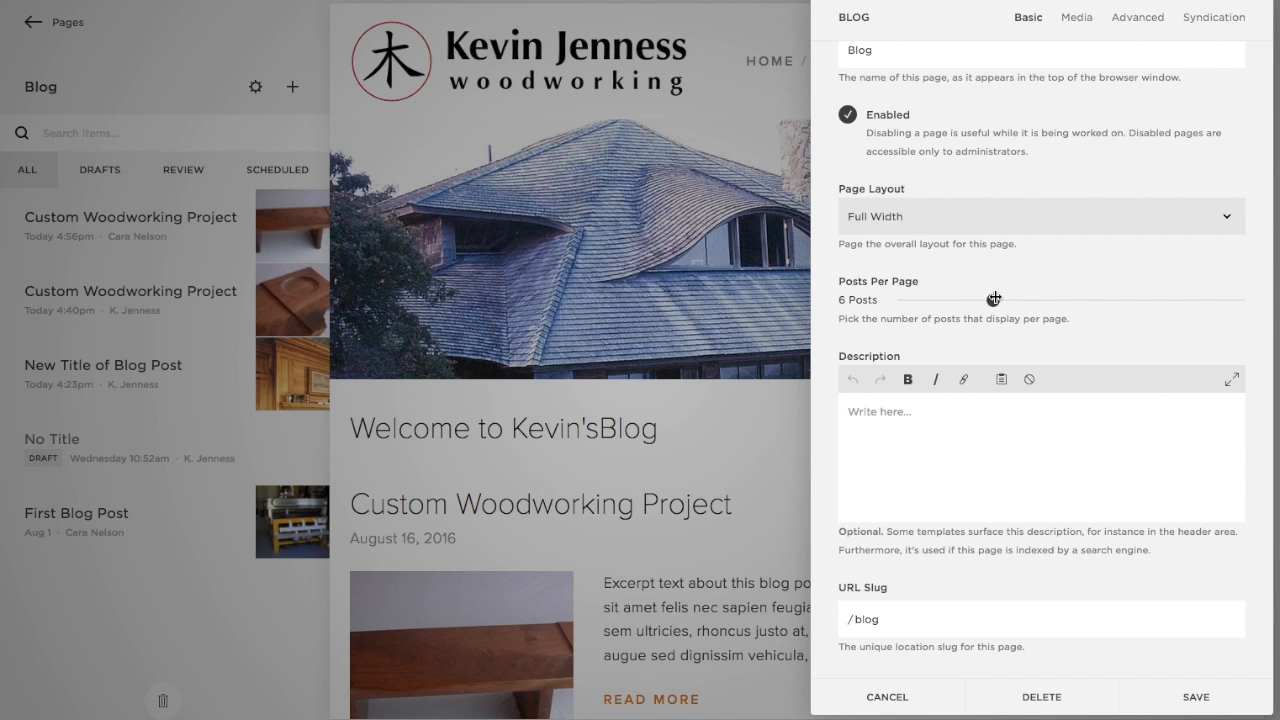
pyautogui.moveTo(986, 300); pyautogui.dragTo(979, 300)
pyautogui.scroll(3, 1119, 304)
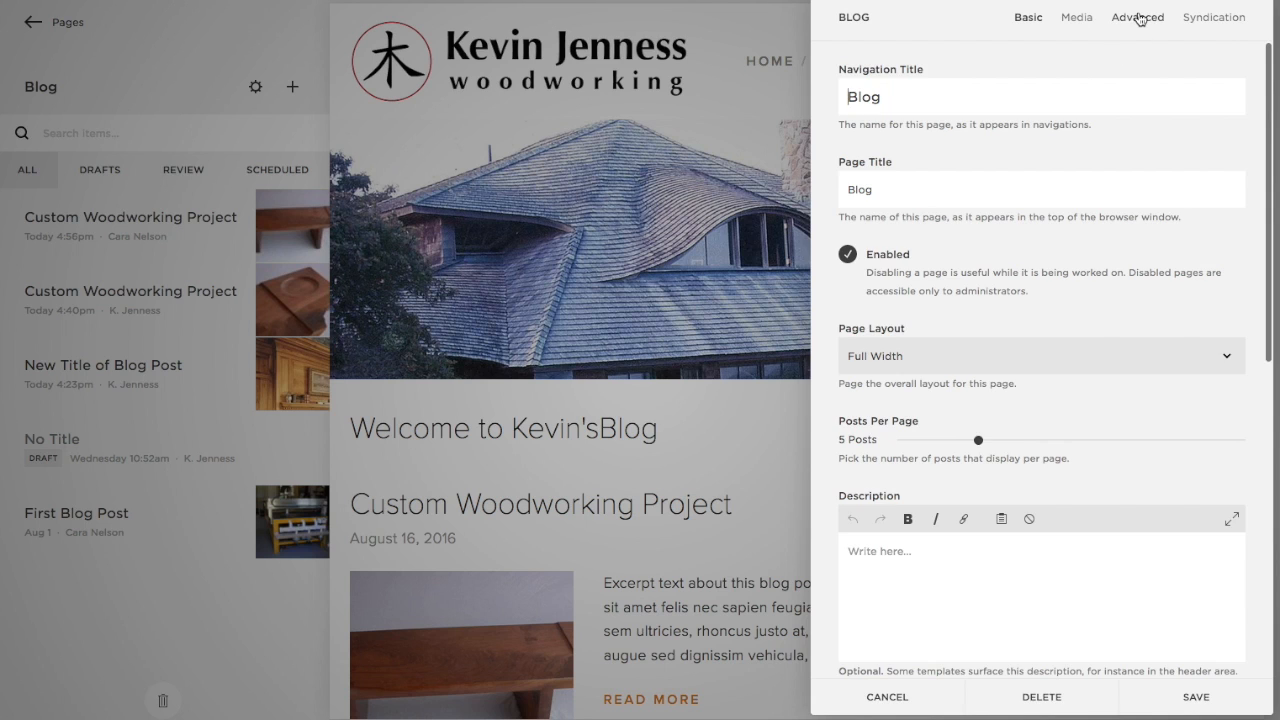
# - Review the blog's tags and categories, banner image and remaining basic settings, and save the page settings
pyautogui.click(1139, 18)
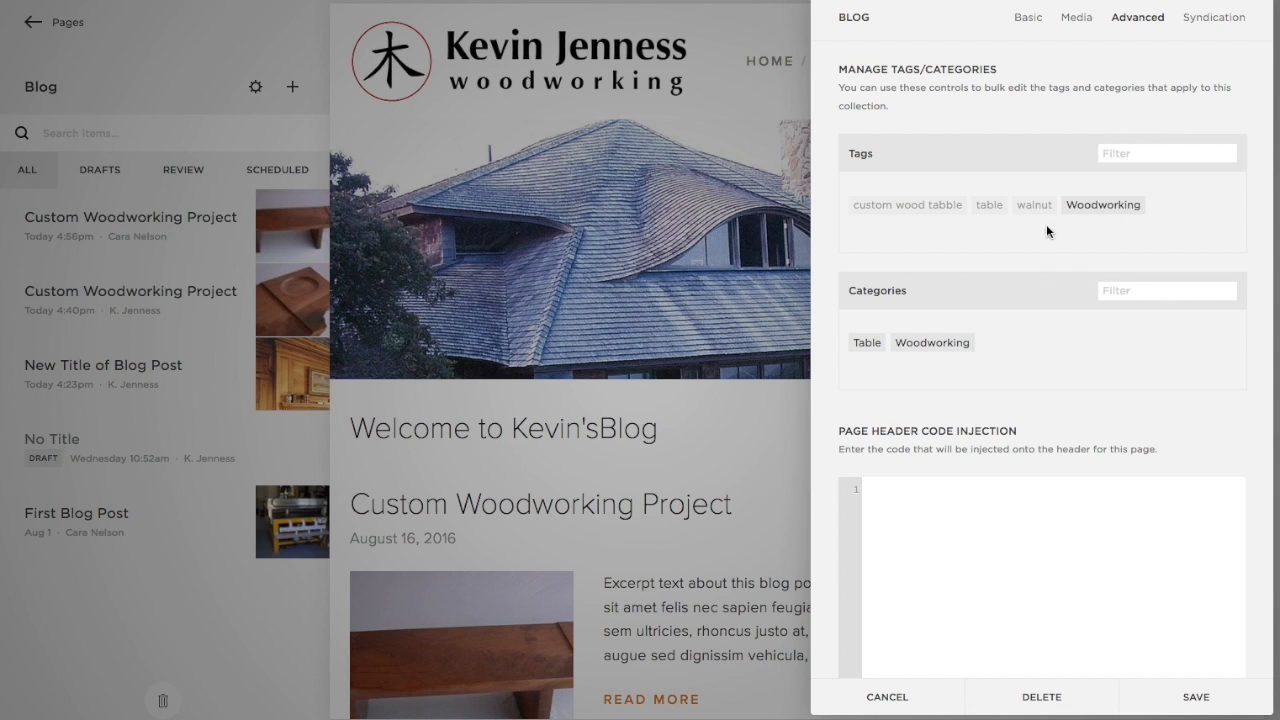
pyautogui.click(1078, 19)
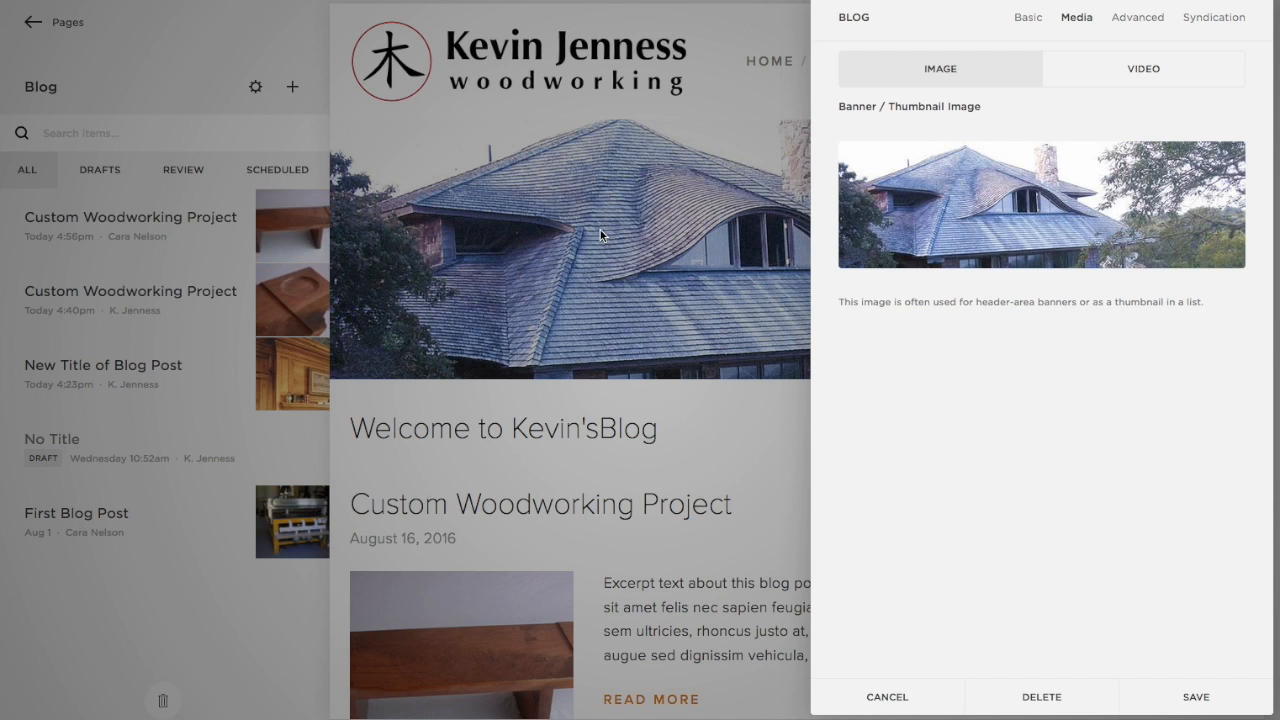
pyautogui.moveTo(1130, 226)
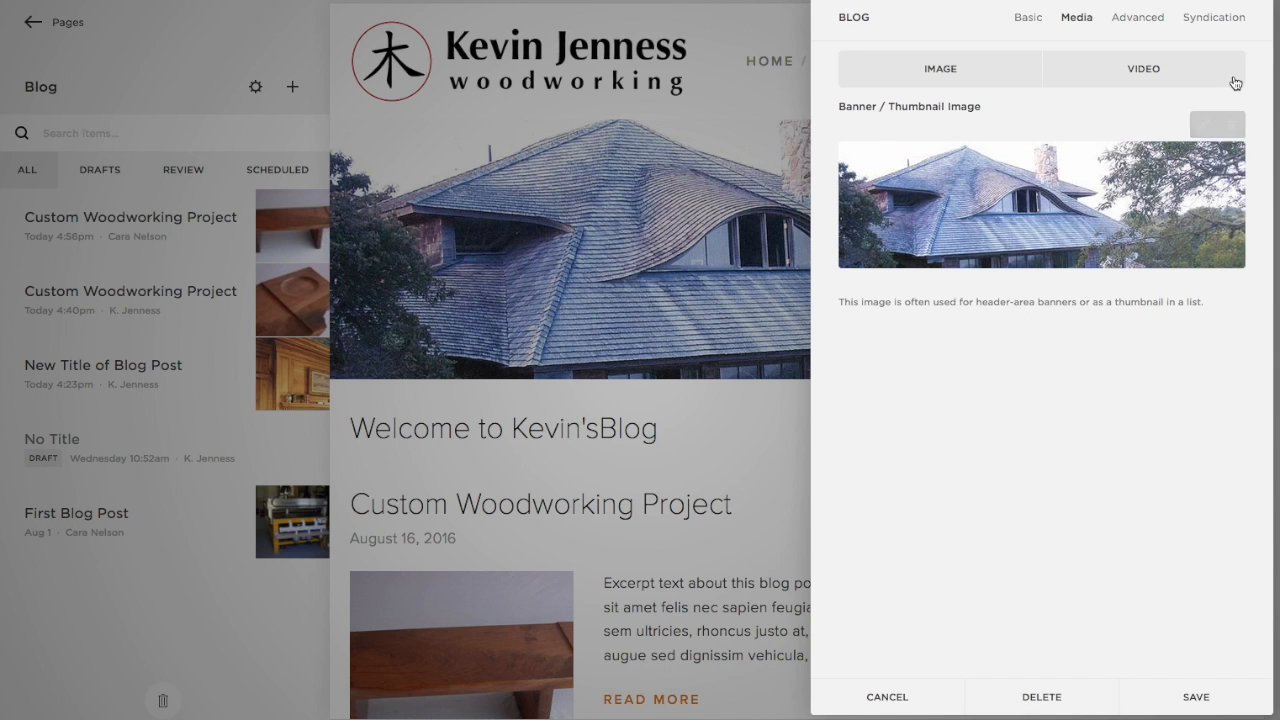
pyautogui.click(1028, 18)
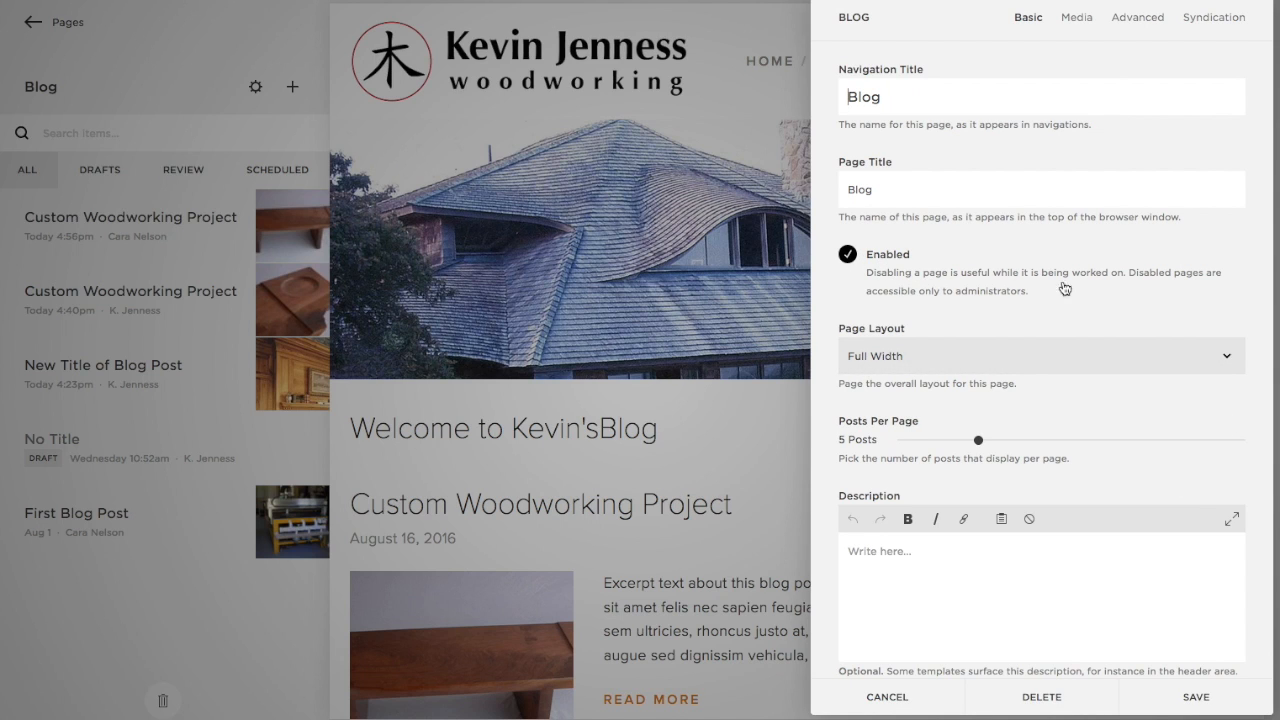
pyautogui.scroll(-5, 1121, 290)
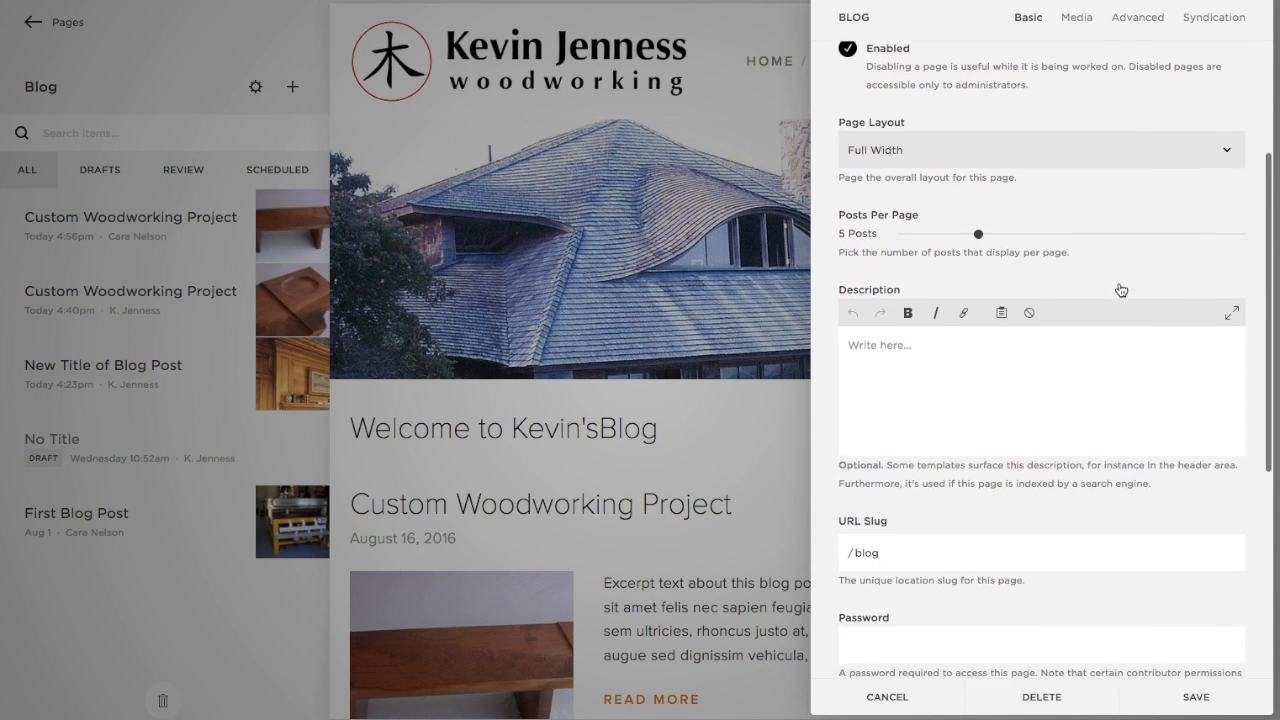
pyautogui.scroll(-2, 1121, 290)
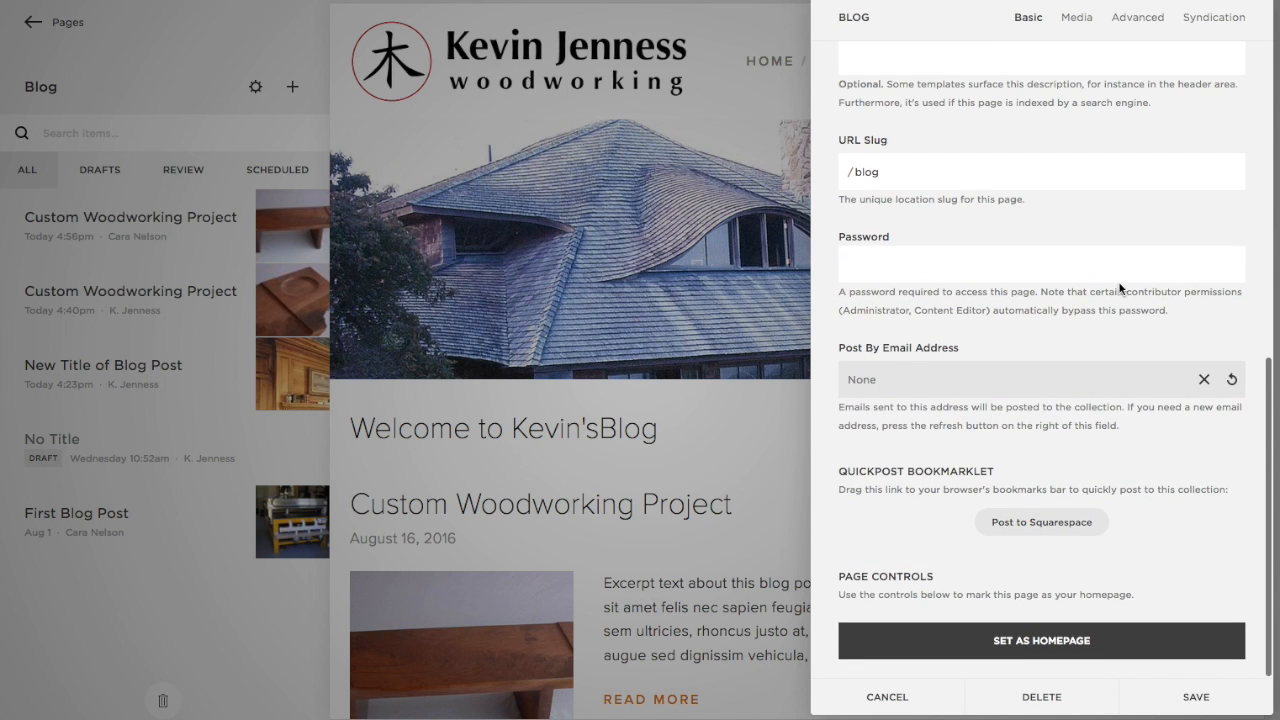
pyautogui.click(1196, 698)
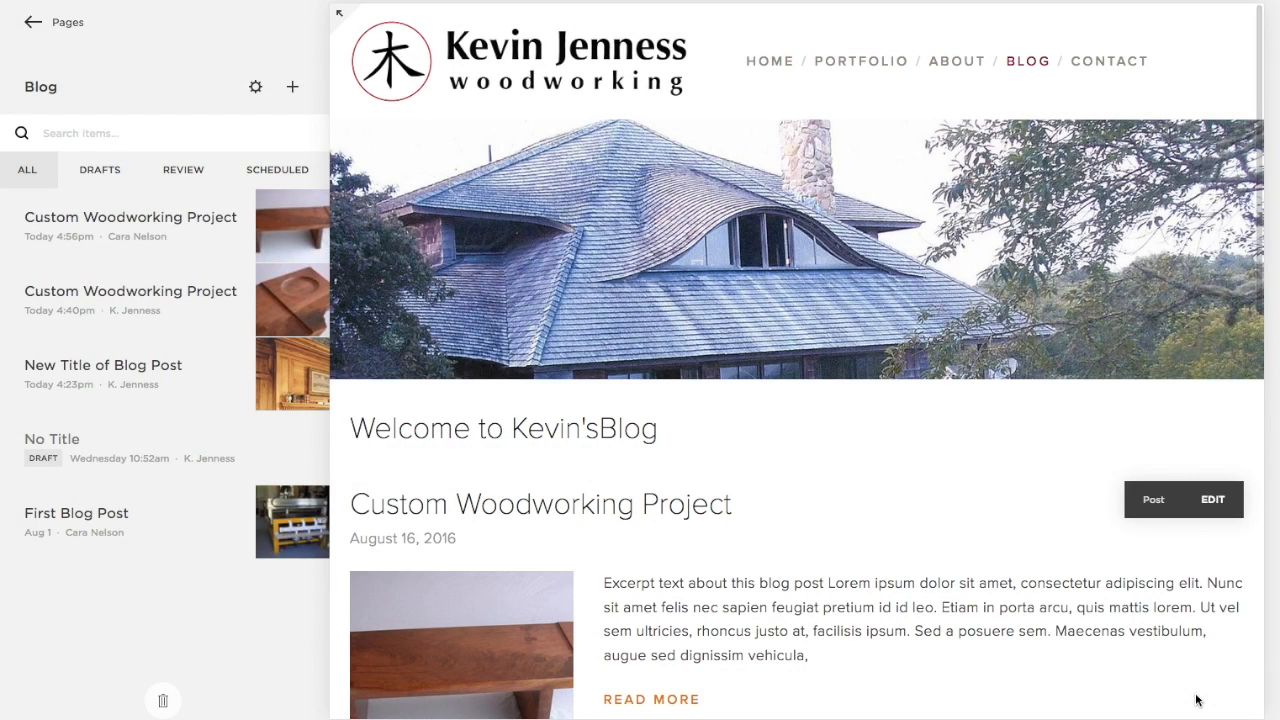
# - Look through the full list of posts on the blog page after saving the settings
pyautogui.scroll(-3, 896, 474)
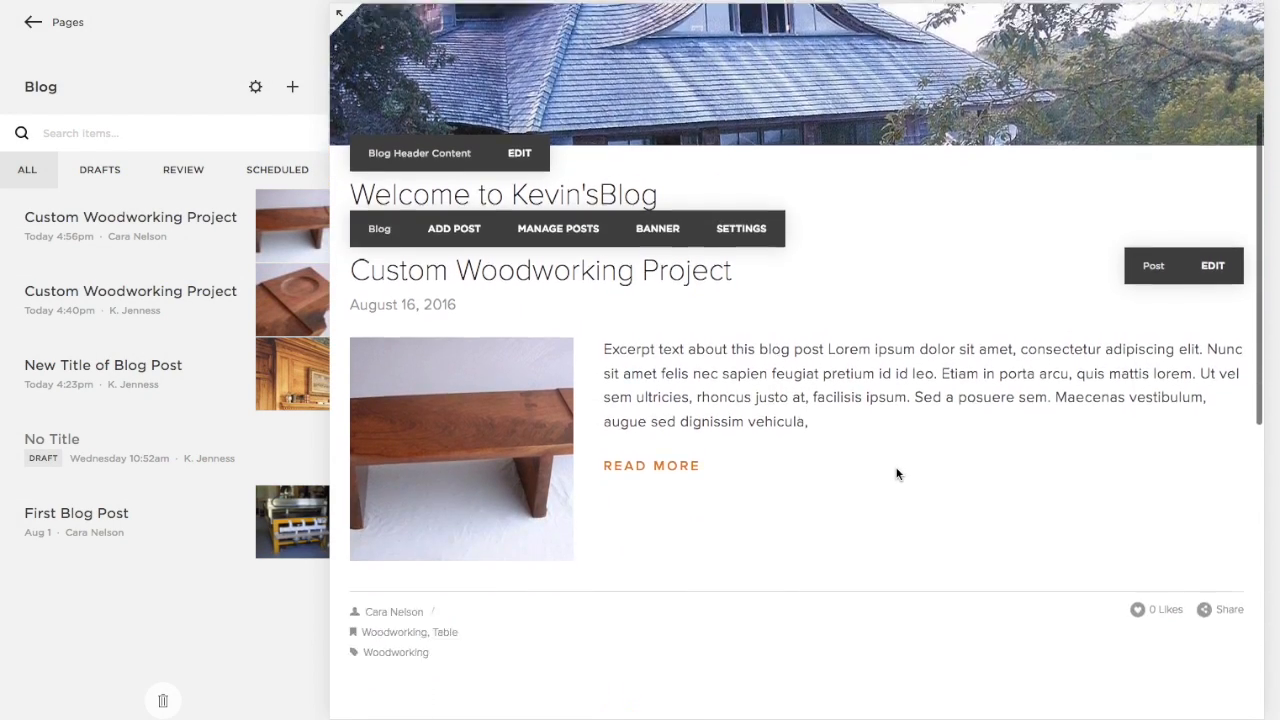
pyautogui.scroll(-7, 896, 474)
pyautogui.scroll(3, 896, 474)
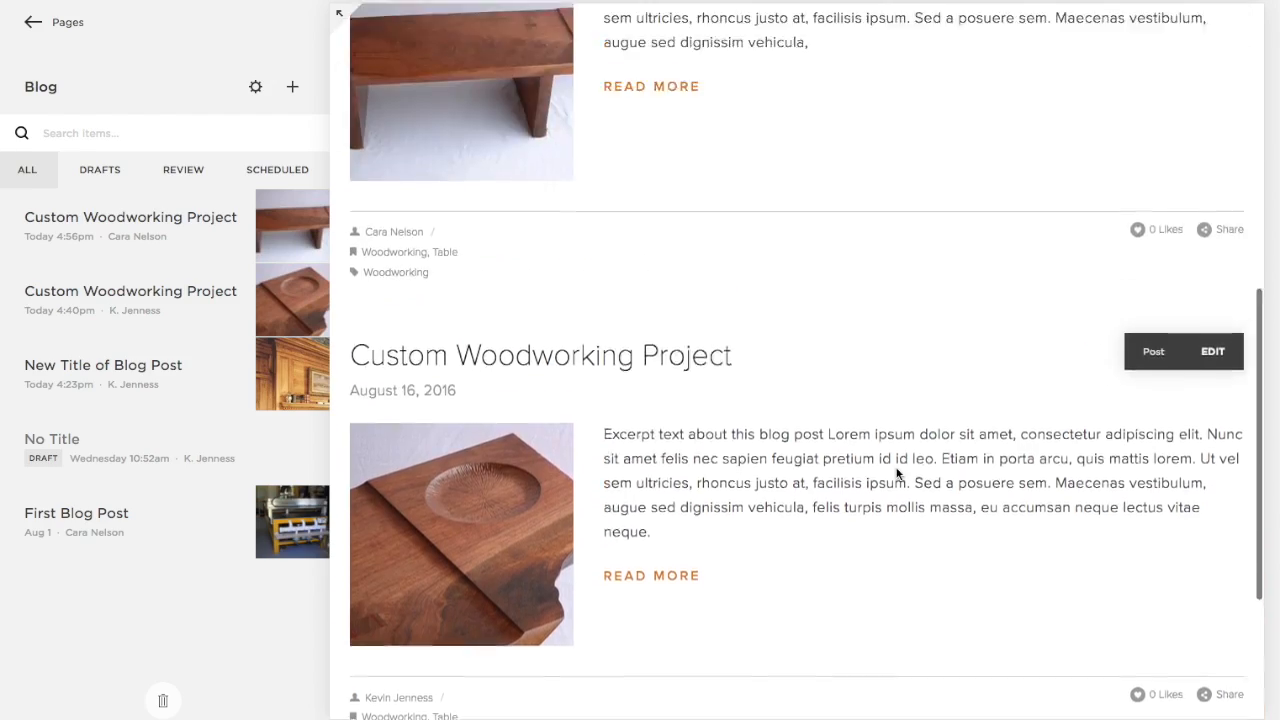
pyautogui.scroll(7, 896, 474)
pyautogui.scroll(-5, 896, 474)
pyautogui.scroll(-6, 896, 474)
pyautogui.scroll(11, 896, 474)
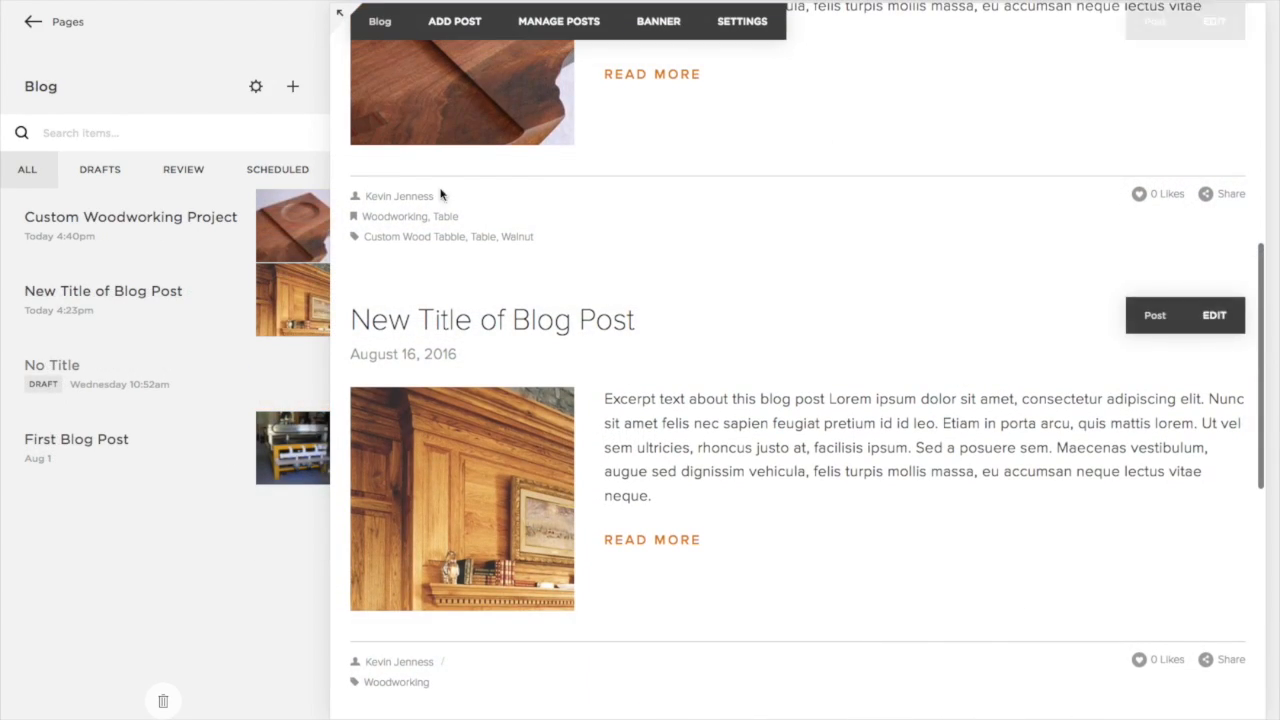
# - Create a new blog post titled "Custom Woodworking Project"
pyautogui.click(293, 88)
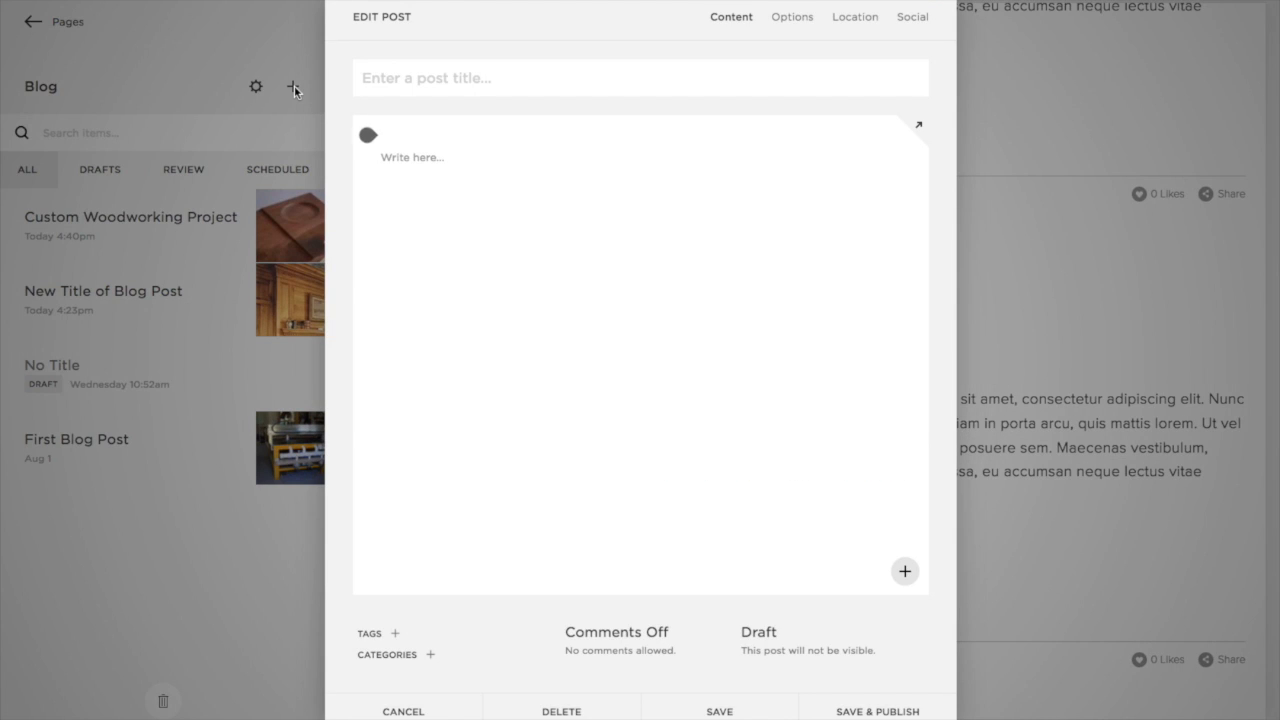
pyautogui.click(368, 84)
pyautogui.write('Custom Woodworking Project')
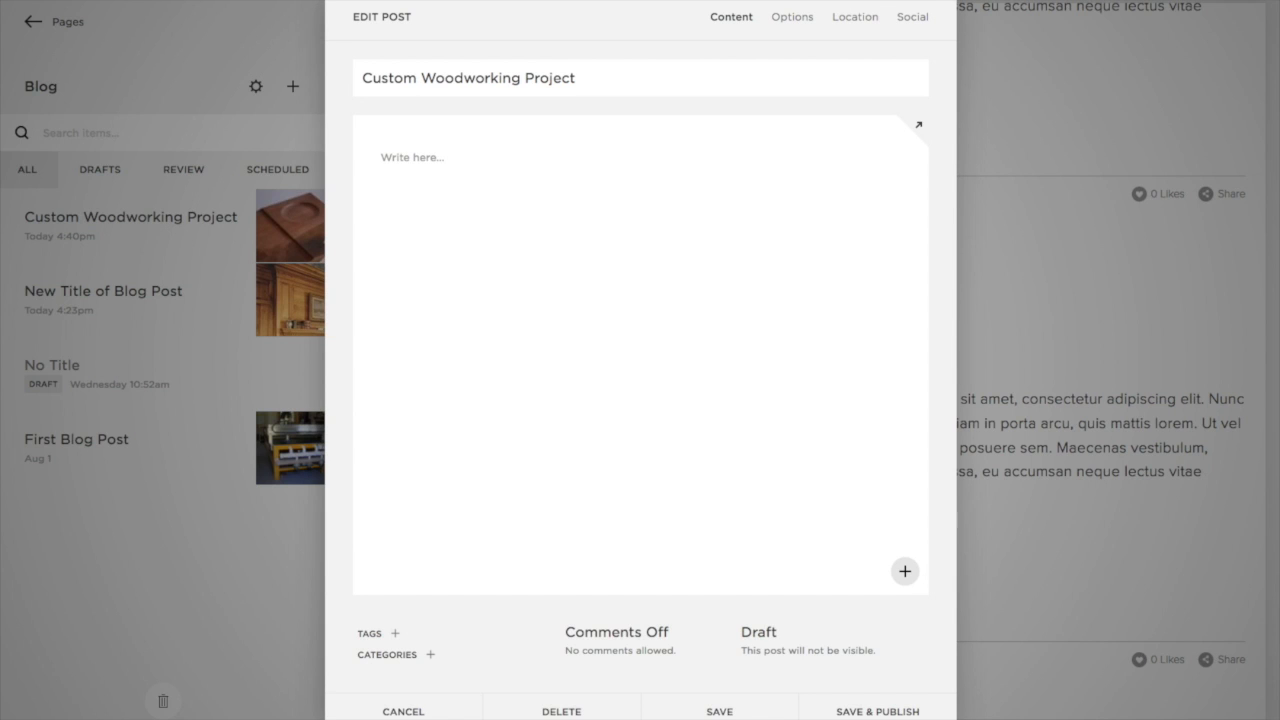
# - Fill the new post's body with the placeholder text beginning "Full blog text Lorem ipsum dolor sit amet"
pyautogui.moveTo(368, 157)
pyautogui.click(385, 158)
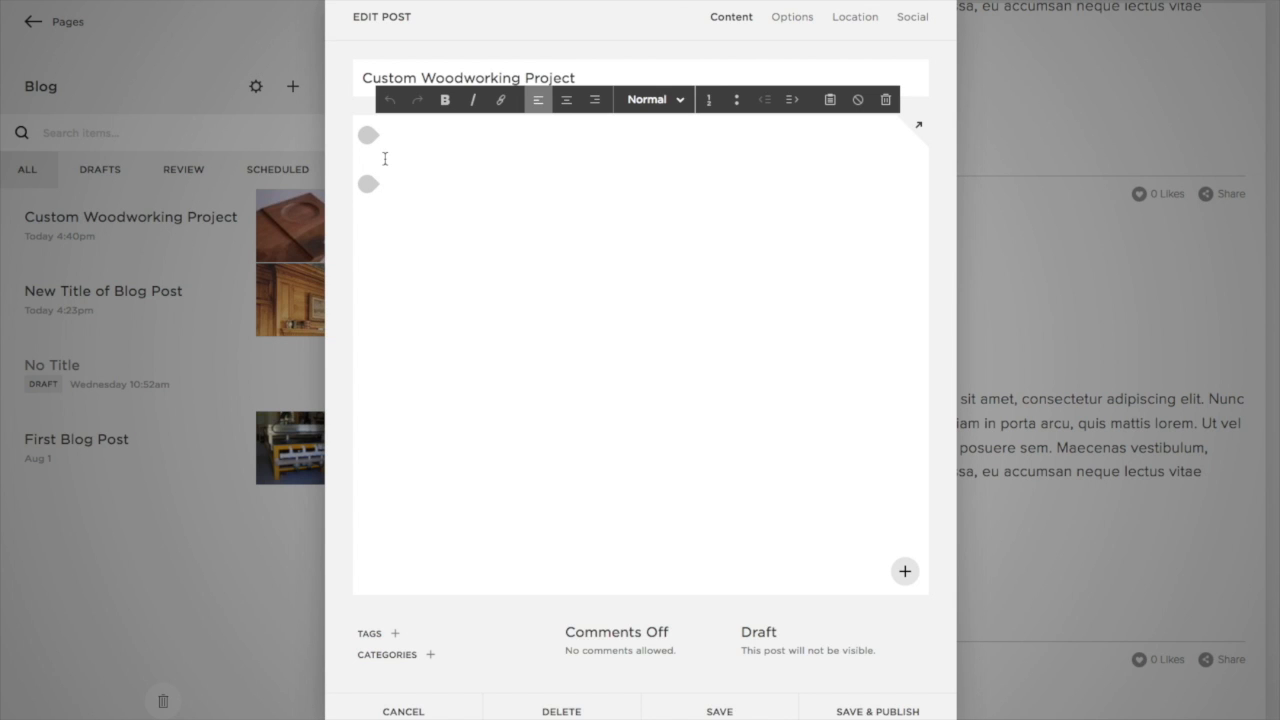
pyautogui.hotkey('ctrl', 'v')
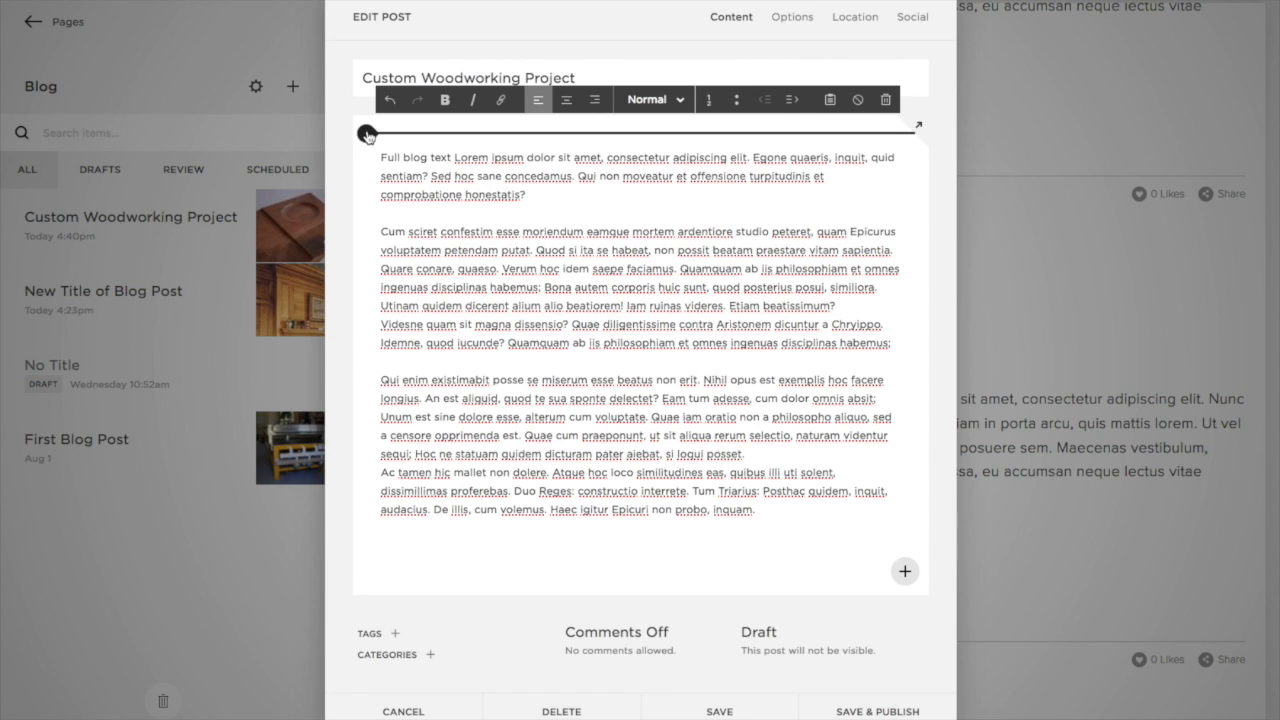
# - Insert an image block above the post's body text and upload Furniture4.jpg from the Furniture folder into it
pyautogui.click(367, 135)
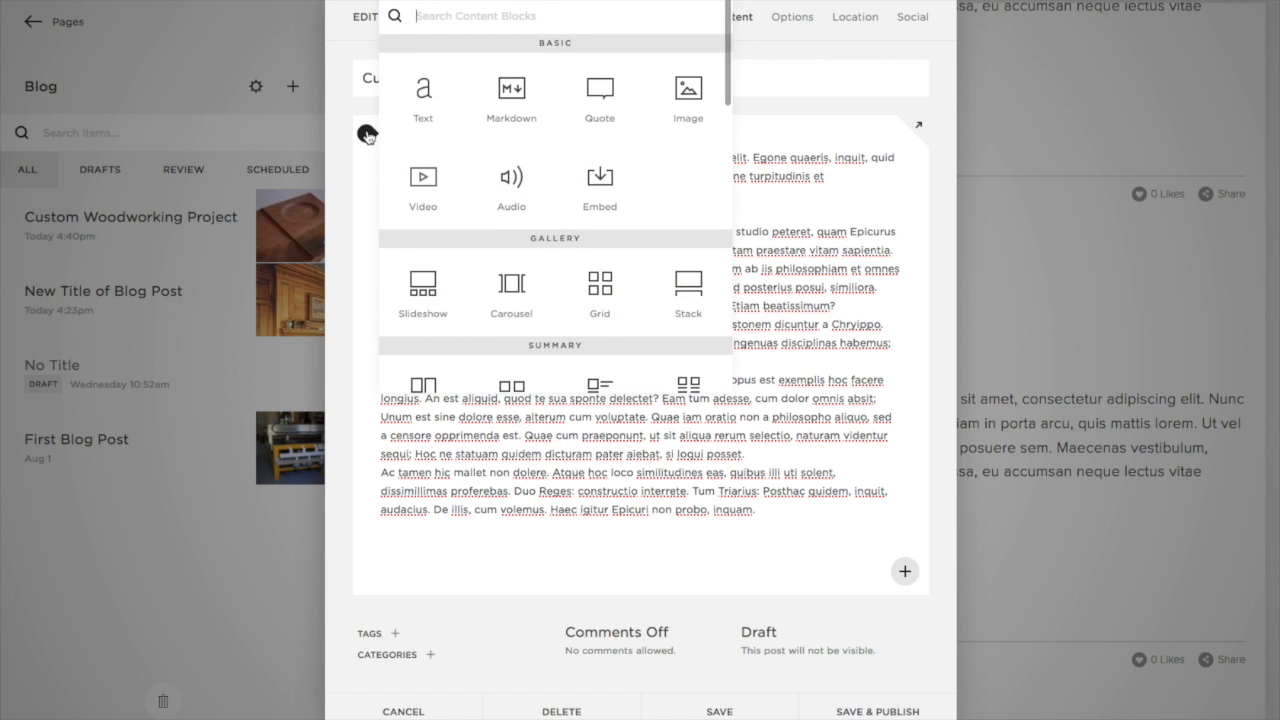
pyautogui.click(689, 89)
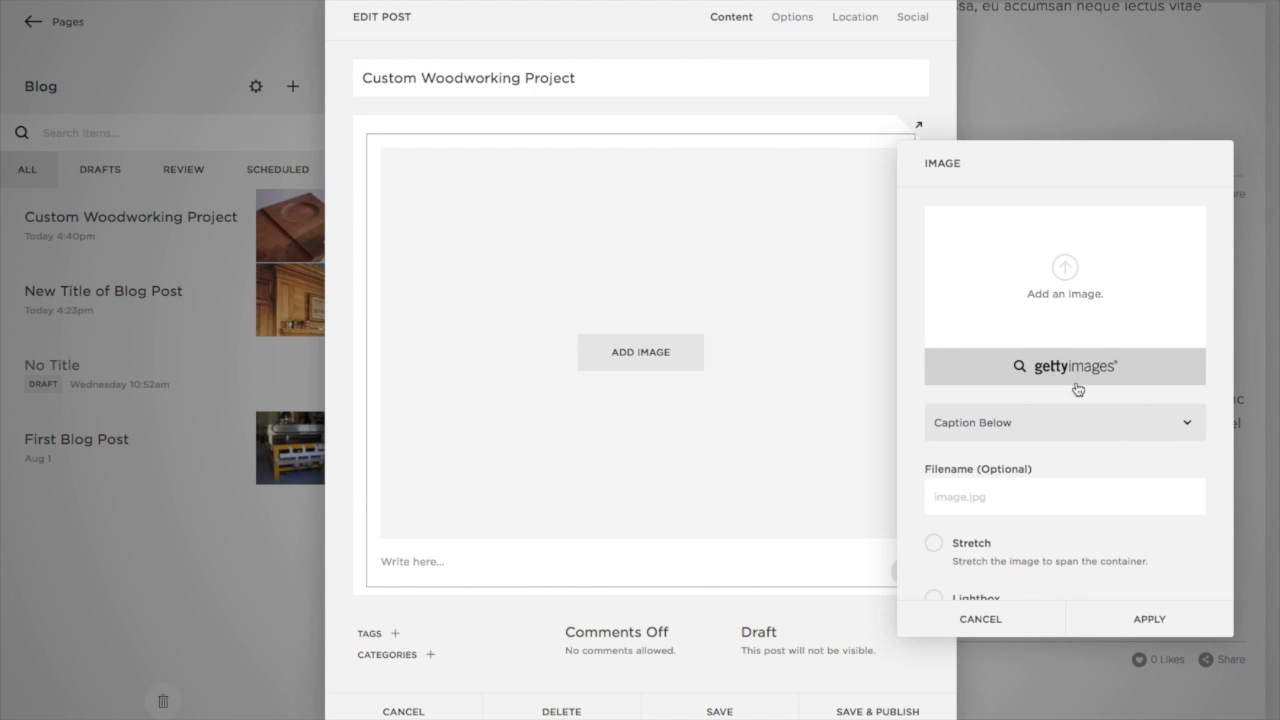
pyautogui.click(1066, 266)
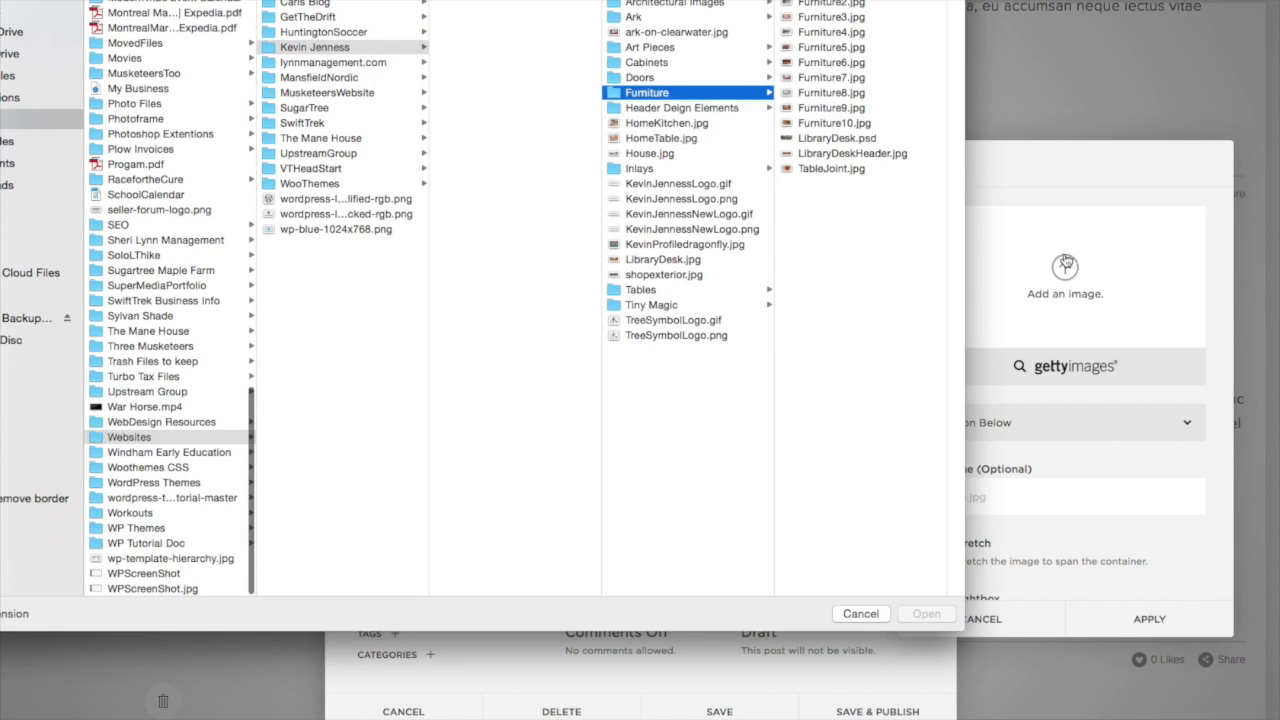
pyautogui.click(806, 32)
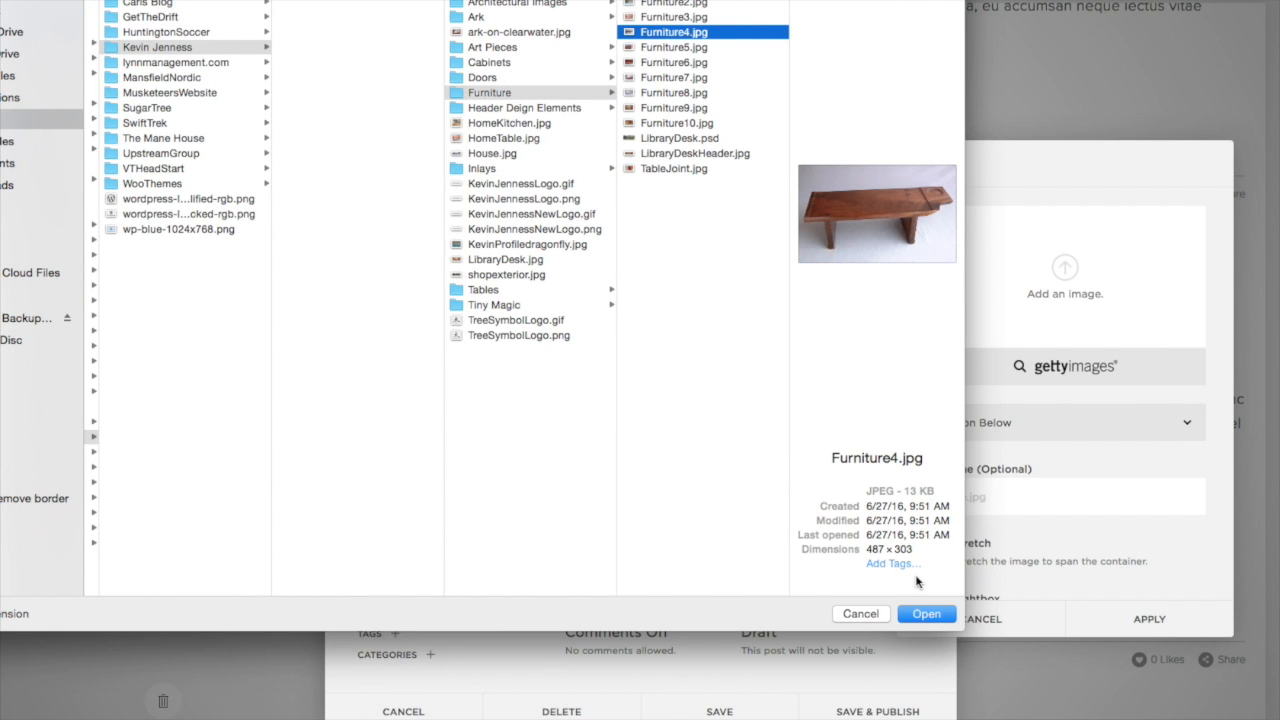
pyautogui.click(918, 614)
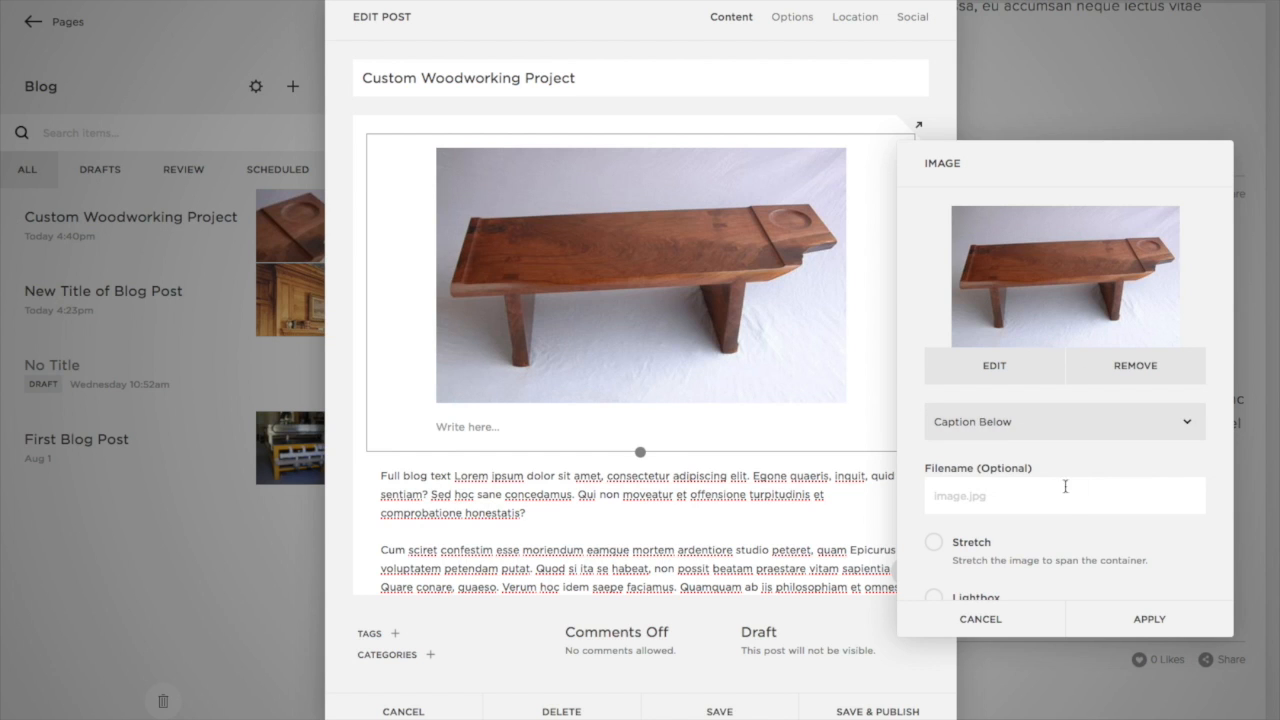
# - Enable Lightbox for the bench image and give it the placeholder caption beginning "facilisis ipsum. Sed a posuere sem."
pyautogui.scroll(-3, 1066, 522)
pyautogui.click(934, 462)
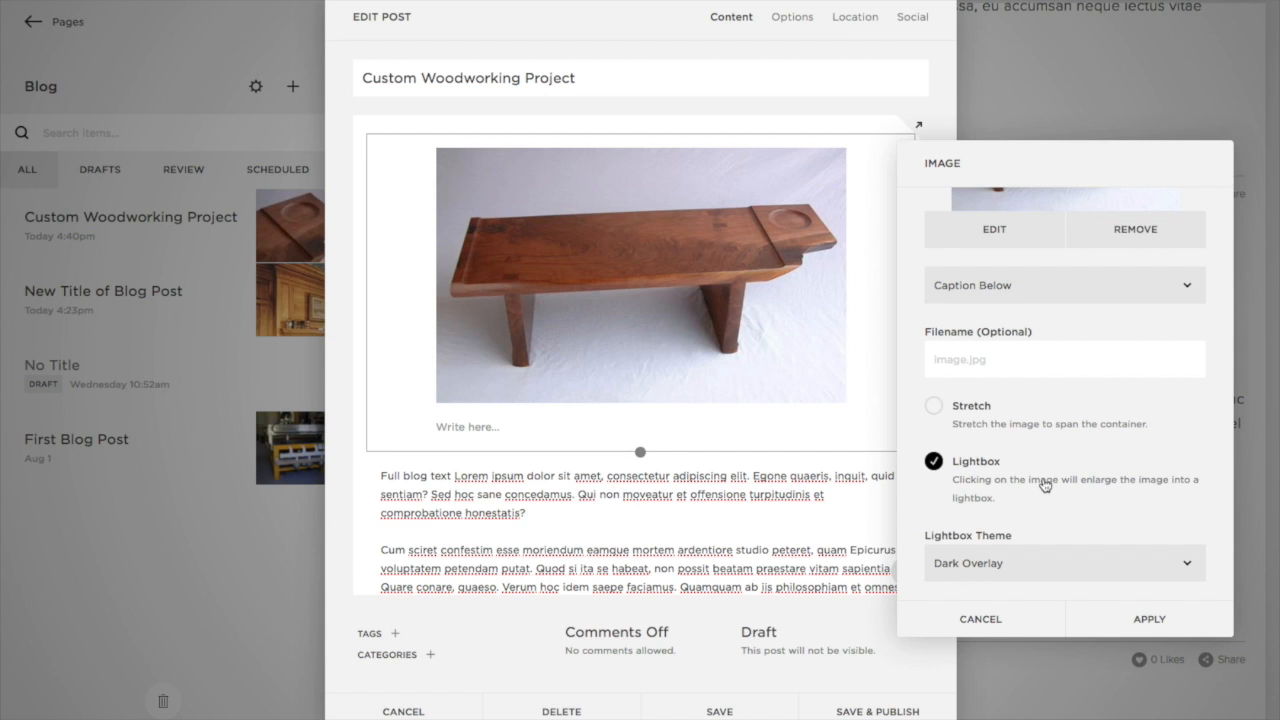
pyautogui.scroll(3, 1048, 483)
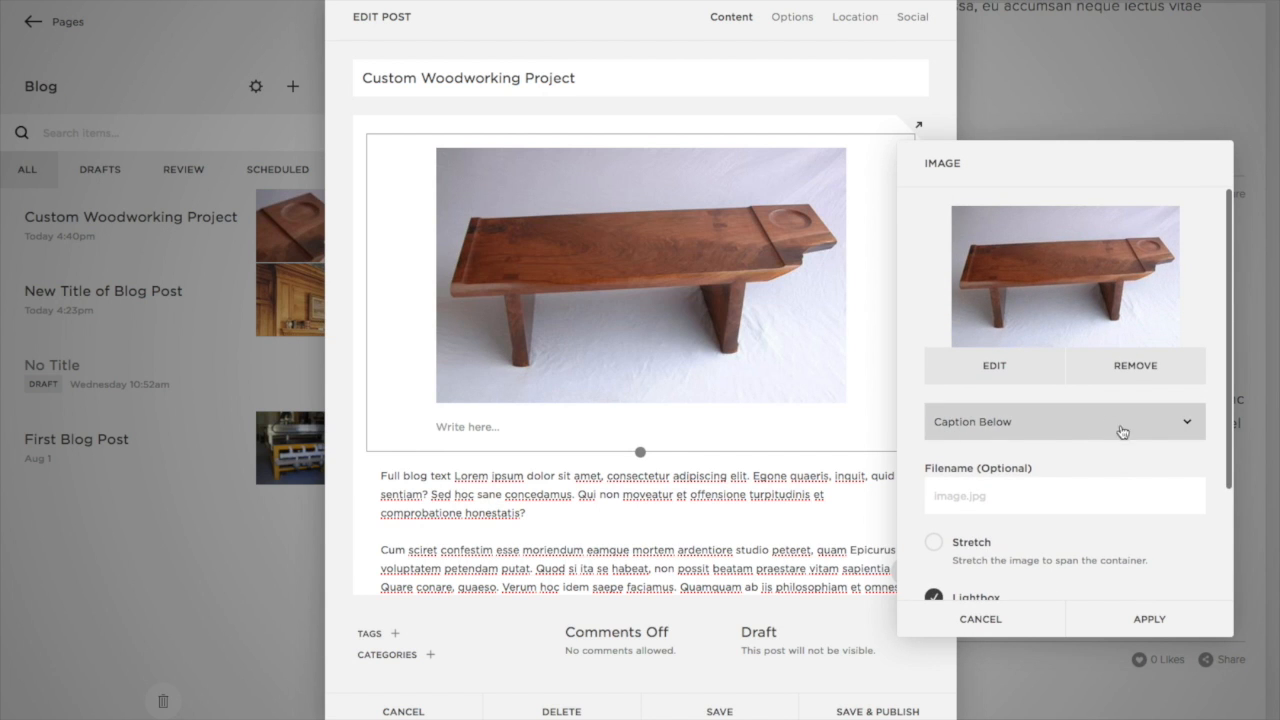
pyautogui.click(1149, 620)
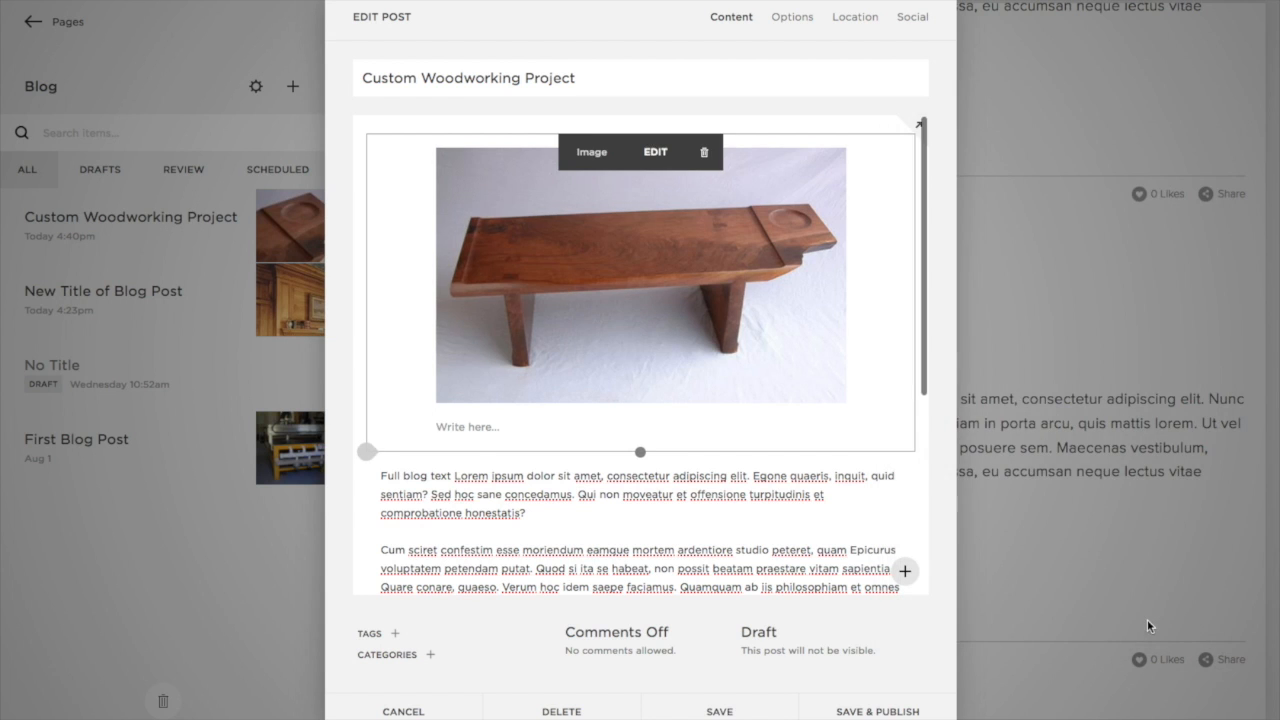
pyautogui.click(439, 428)
pyautogui.write('facilisis ipsum. Sed a posuere sem. Maecenas vestibulum, augue sed dignissim vehicula, felis turpis mollis massa, eu accumsan neque lectus vitae neque.')
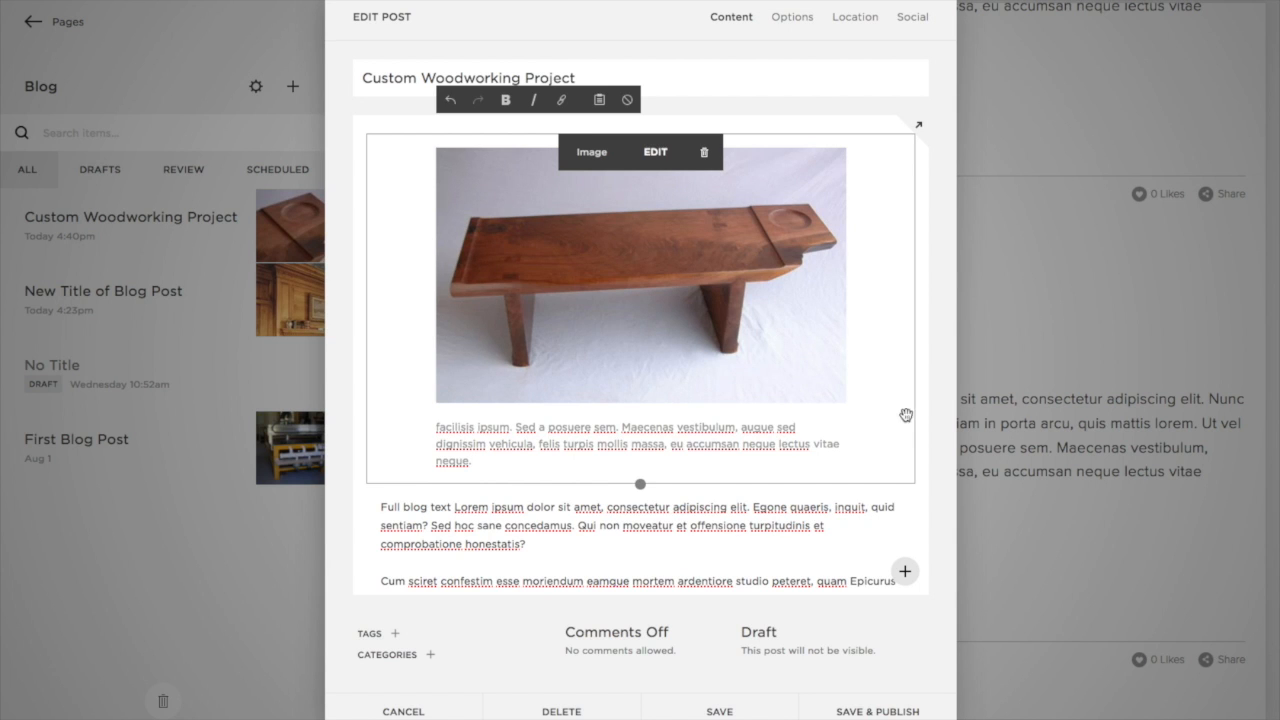
# - Move the captioned bench image to the left side of the body text so that the paragraphs wrap around it
pyautogui.scroll(-2, 549, 409)
pyautogui.scroll(-2, 550, 410)
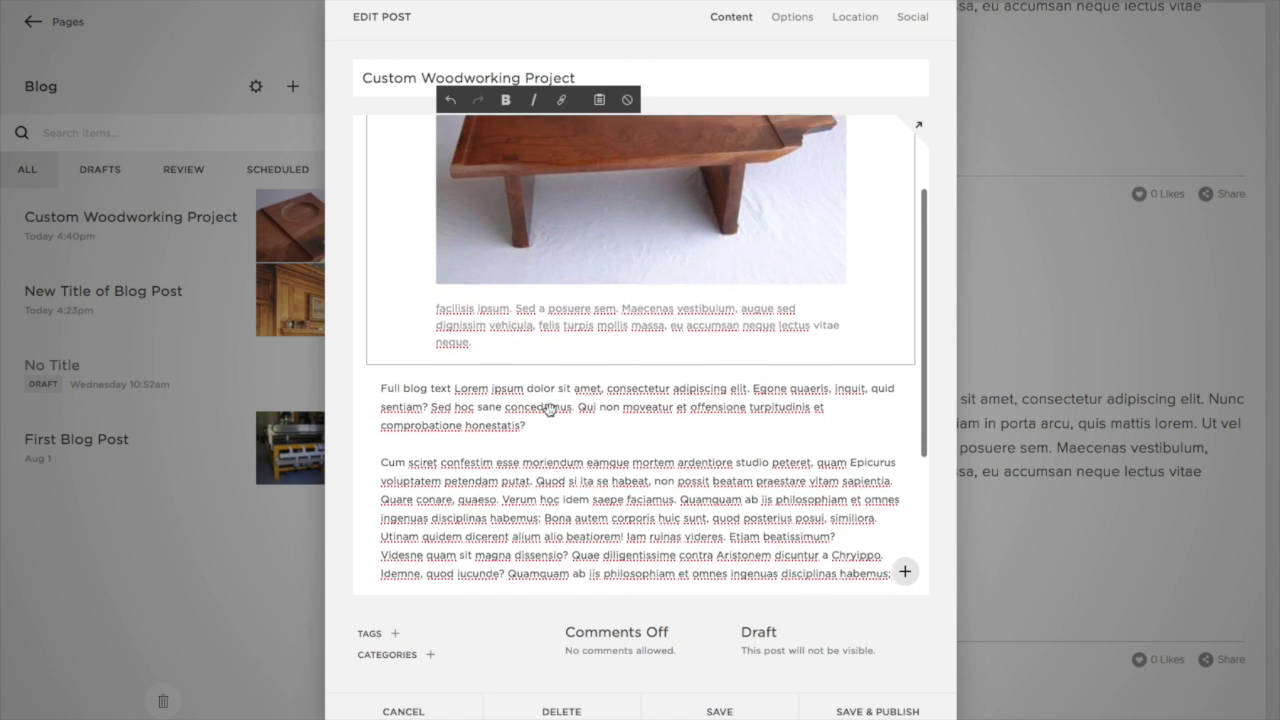
pyautogui.scroll(4, 551, 410)
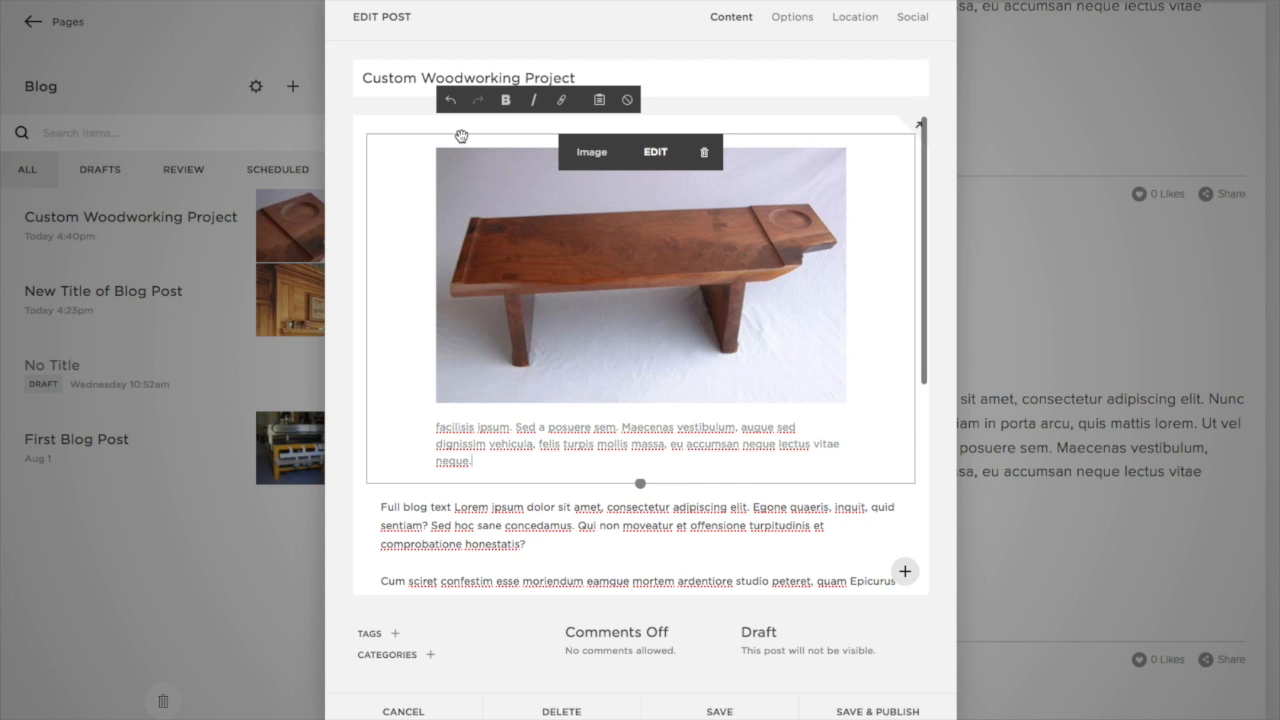
pyautogui.moveTo(460, 135); pyautogui.dragTo(613, 525)
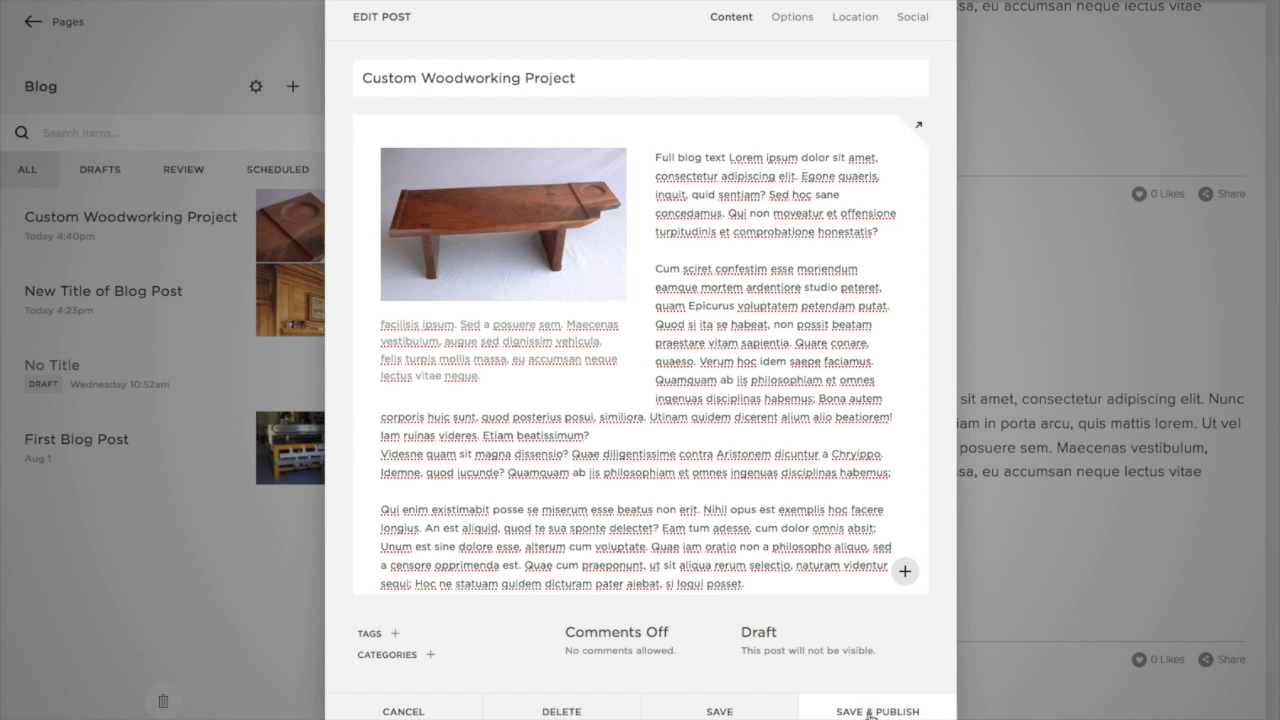
pyautogui.click(701, 714)
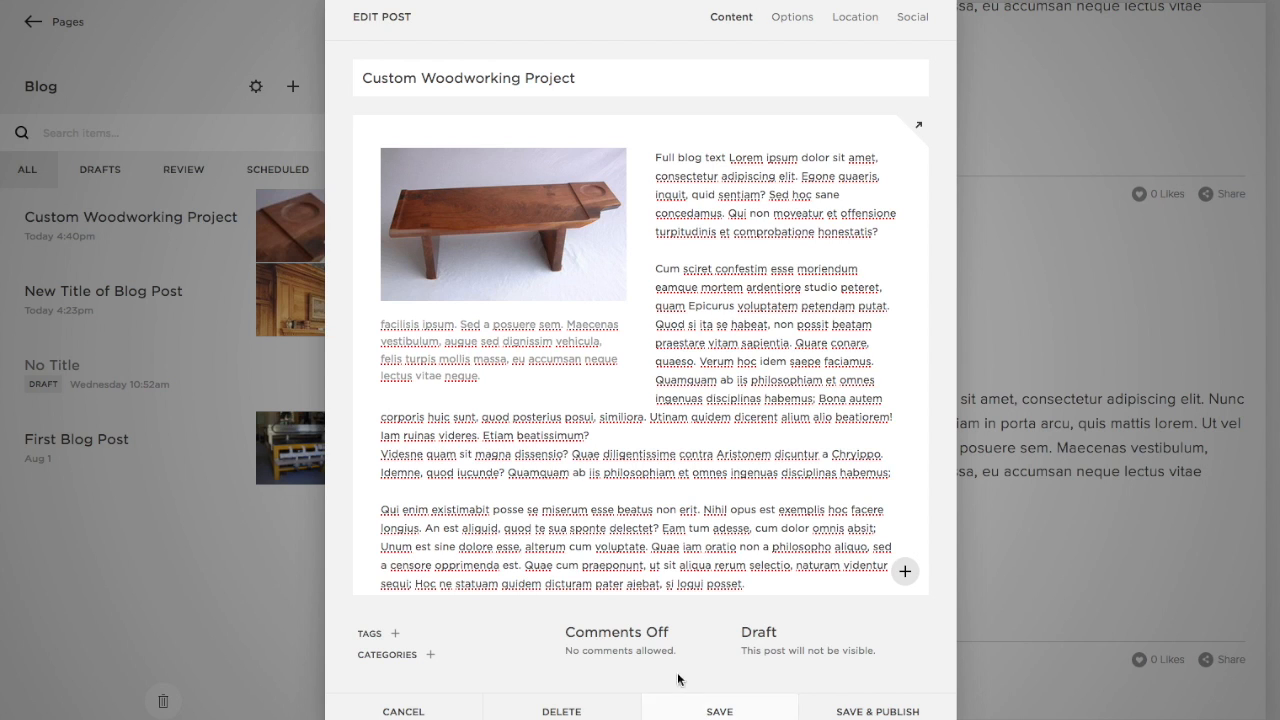
# - Add the tag "Woodworking" to the post
pyautogui.click(396, 634)
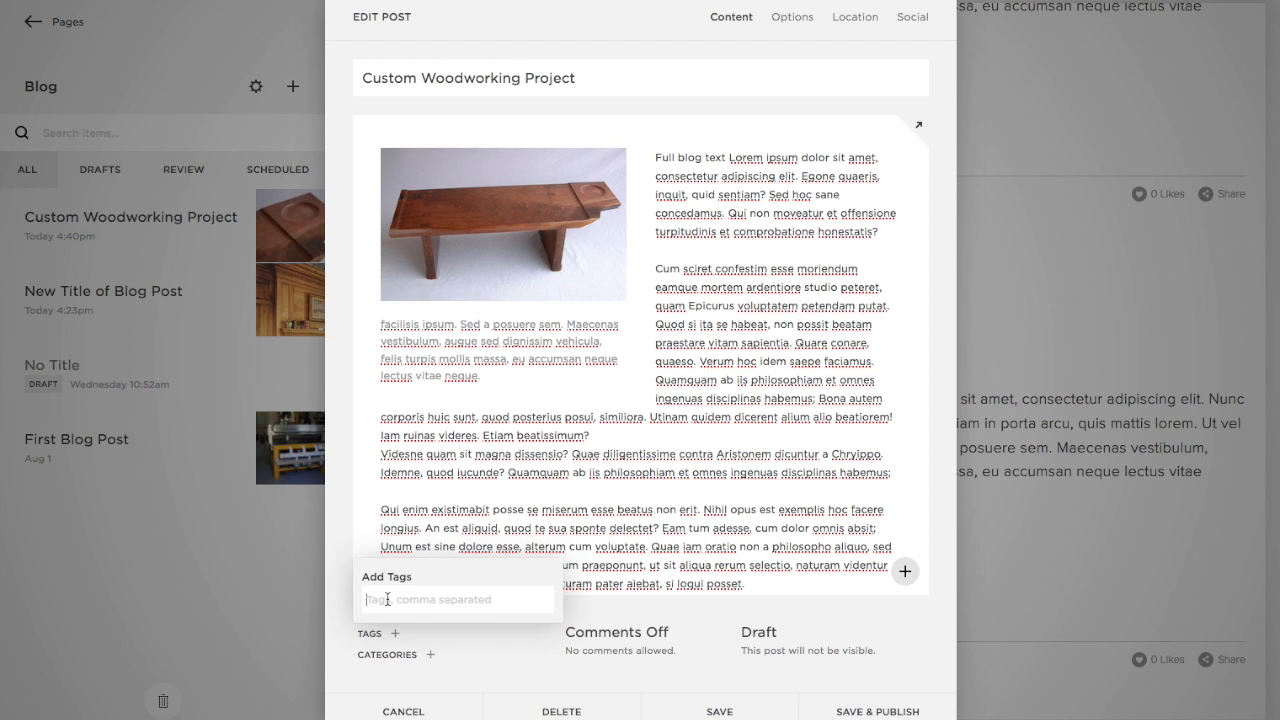
pyautogui.write('W')
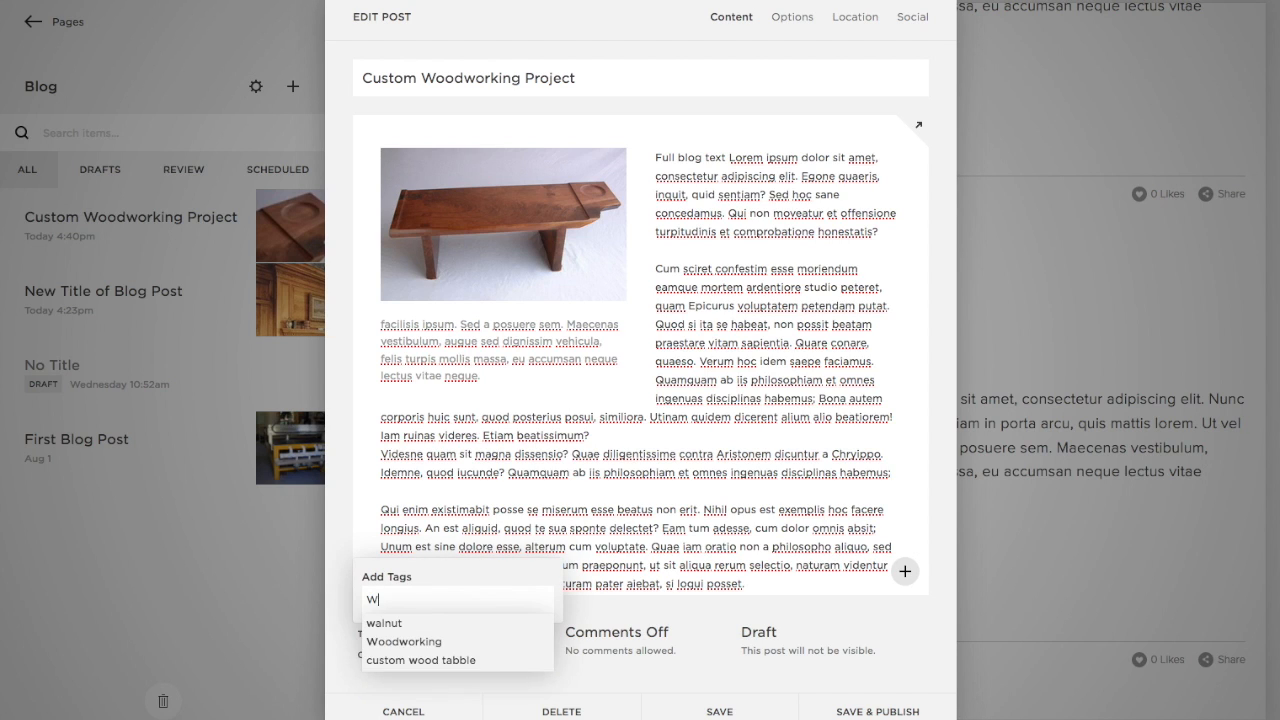
pyautogui.write('oodworking')
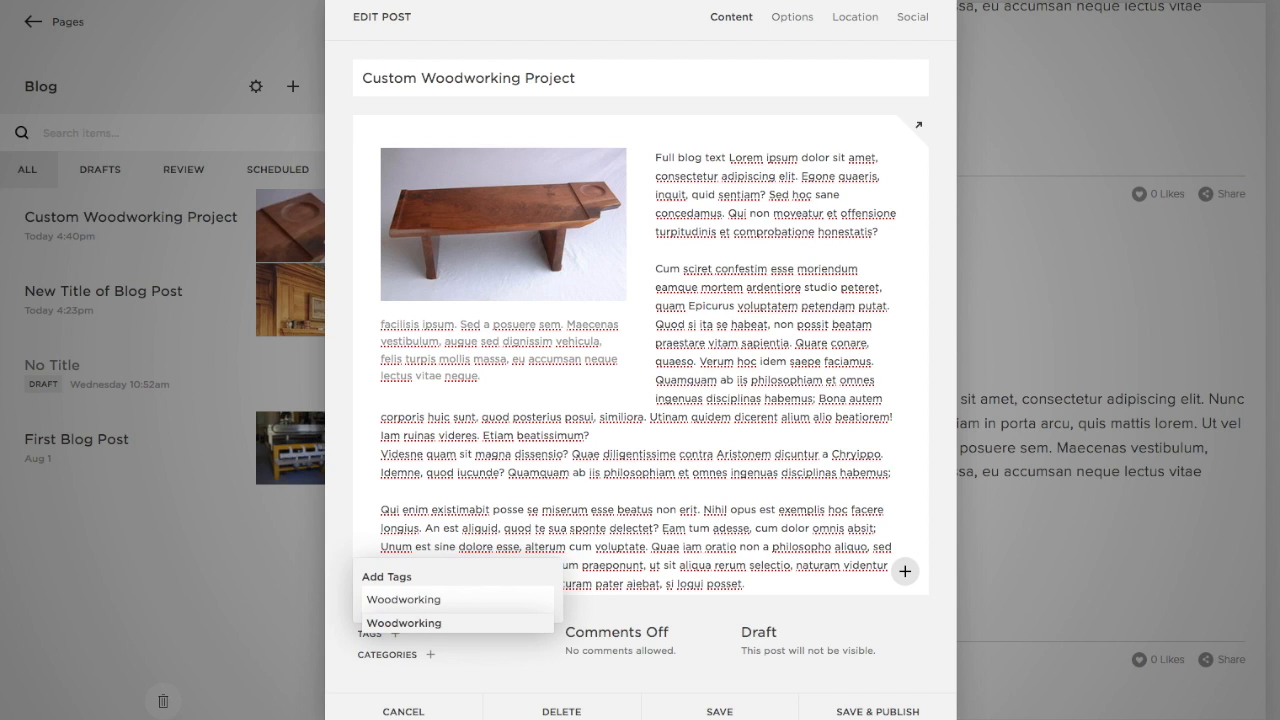
pyautogui.press('Return')
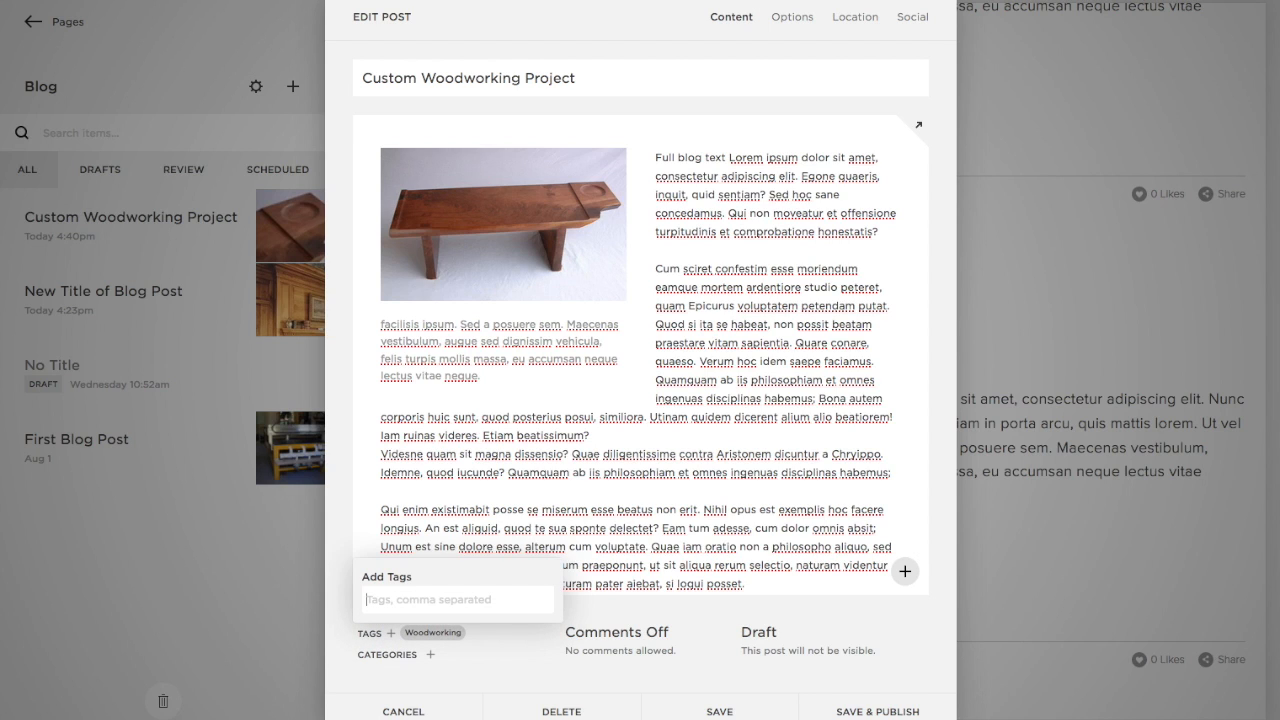
# - Assign the Woodworking and Table categories to the post, and save and publish it
pyautogui.click(430, 654)
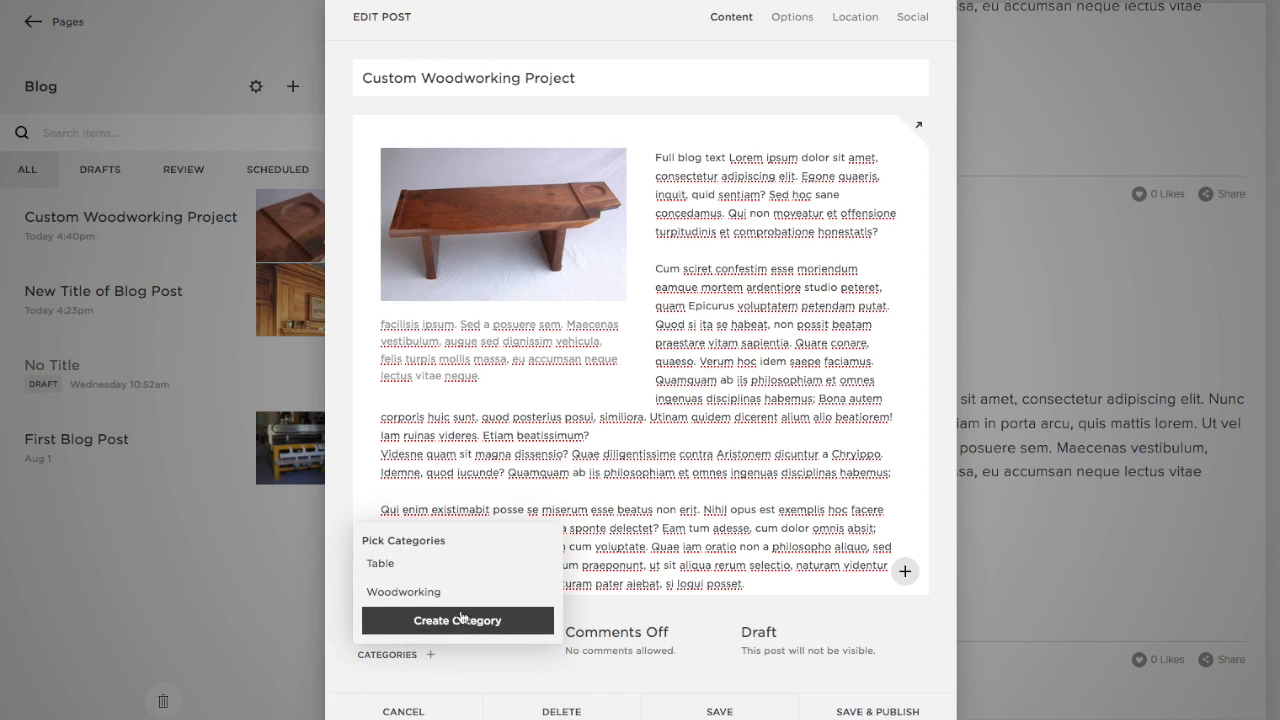
pyautogui.click(393, 594)
pyautogui.click(388, 563)
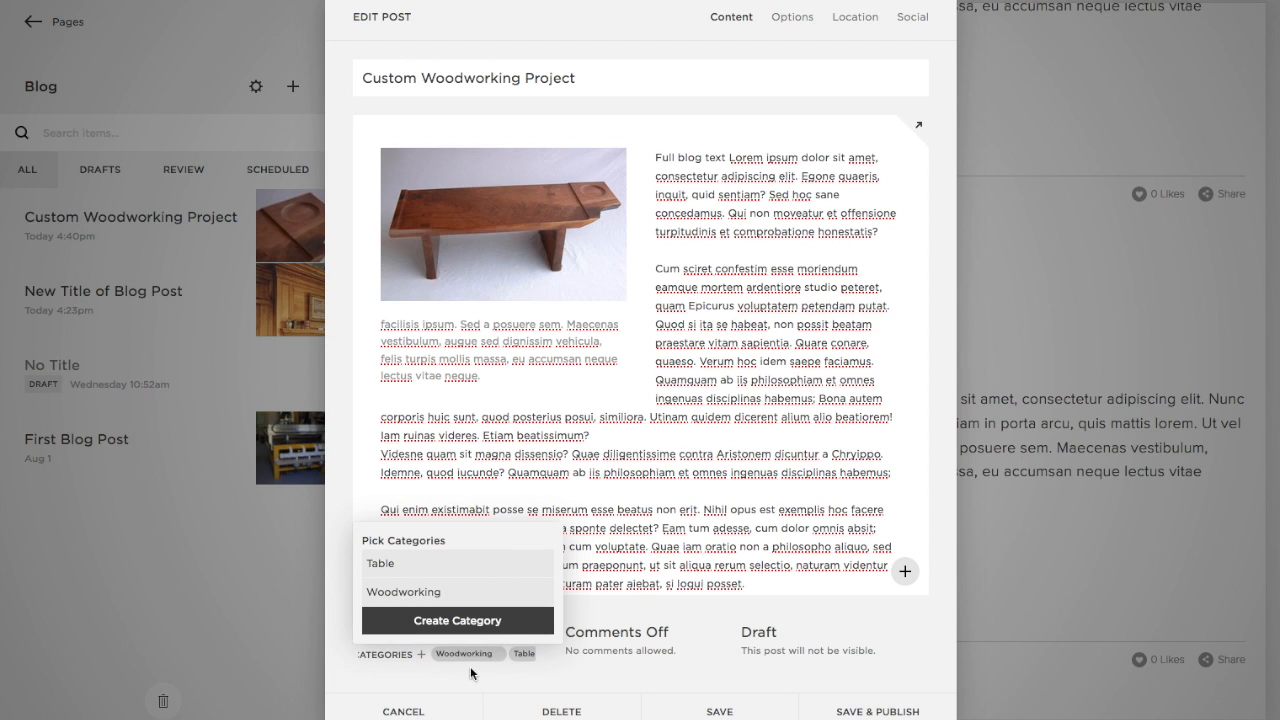
pyautogui.click(645, 675)
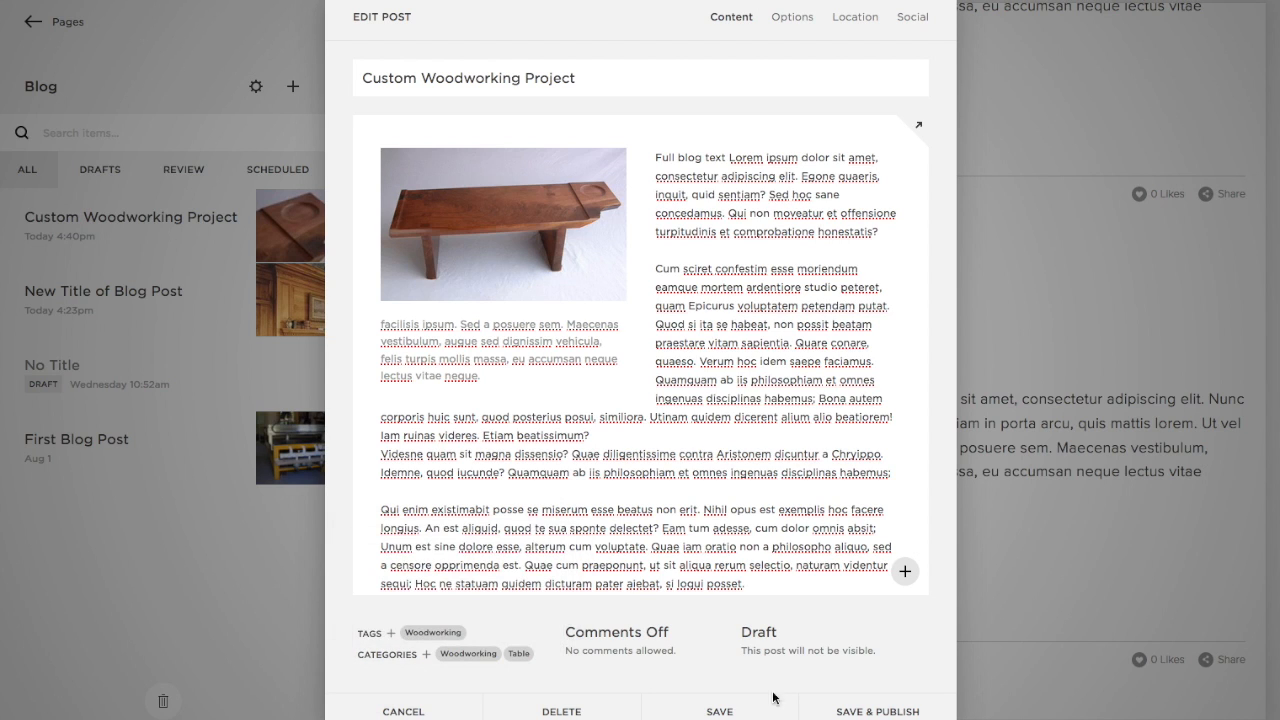
pyautogui.click(853, 712)
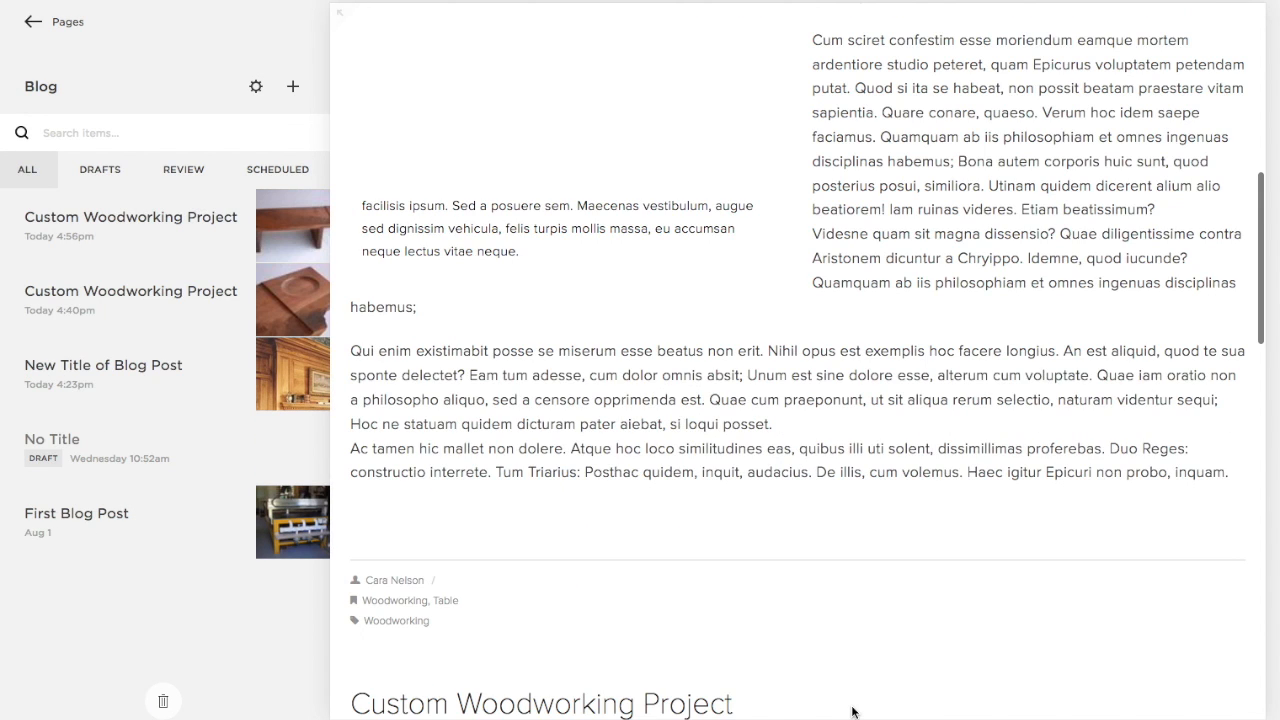
# - Examine how the published bench post is displayed on the blog page compared with the excerpts of the older posts
pyautogui.scroll(5, 786, 503)
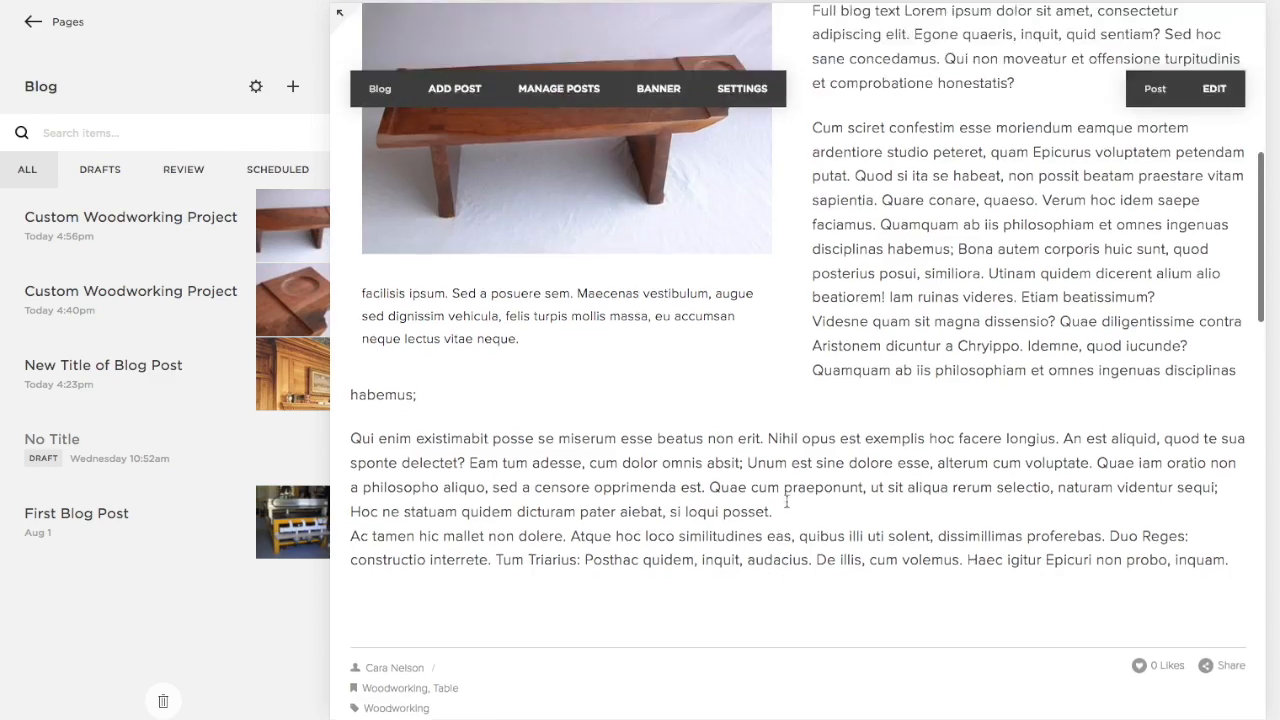
pyautogui.scroll(-3, 843, 347)
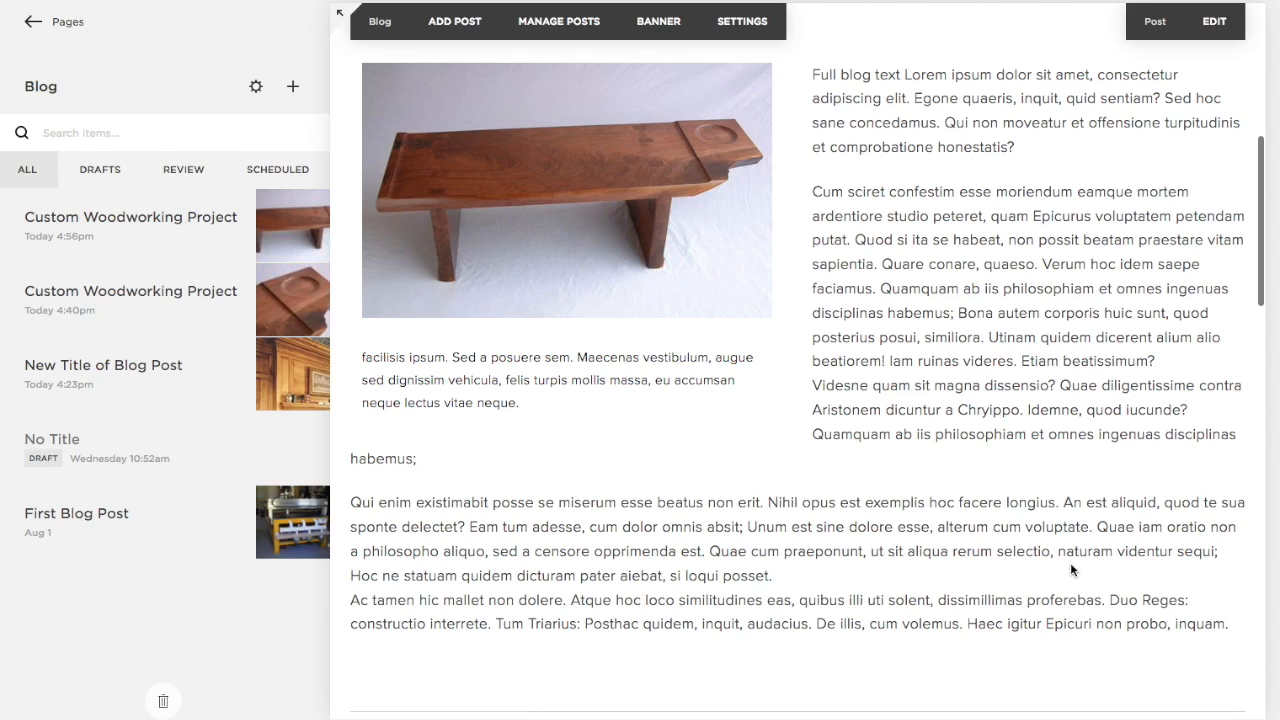
pyautogui.scroll(3, 1056, 562)
pyautogui.scroll(-7, 1056, 565)
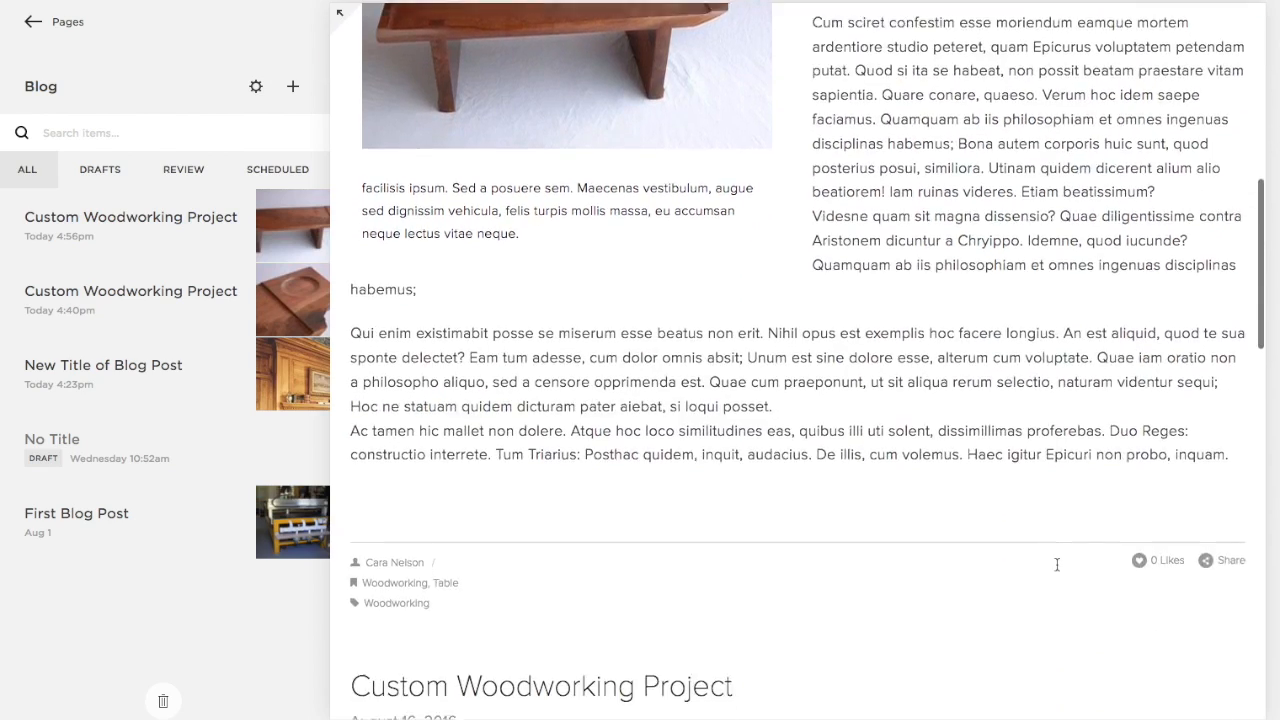
pyautogui.scroll(-3, 1057, 566)
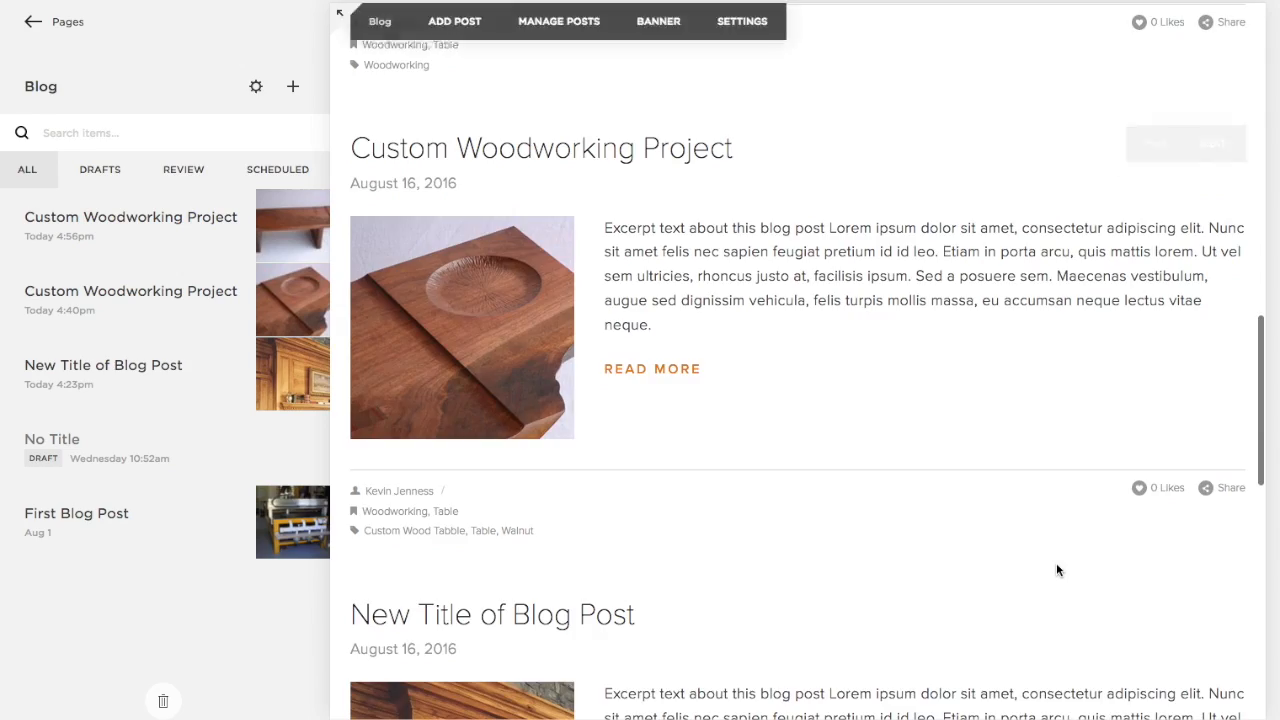
pyautogui.scroll(4, 1057, 566)
pyautogui.scroll(3, 1056, 562)
pyautogui.scroll(-5, 1056, 564)
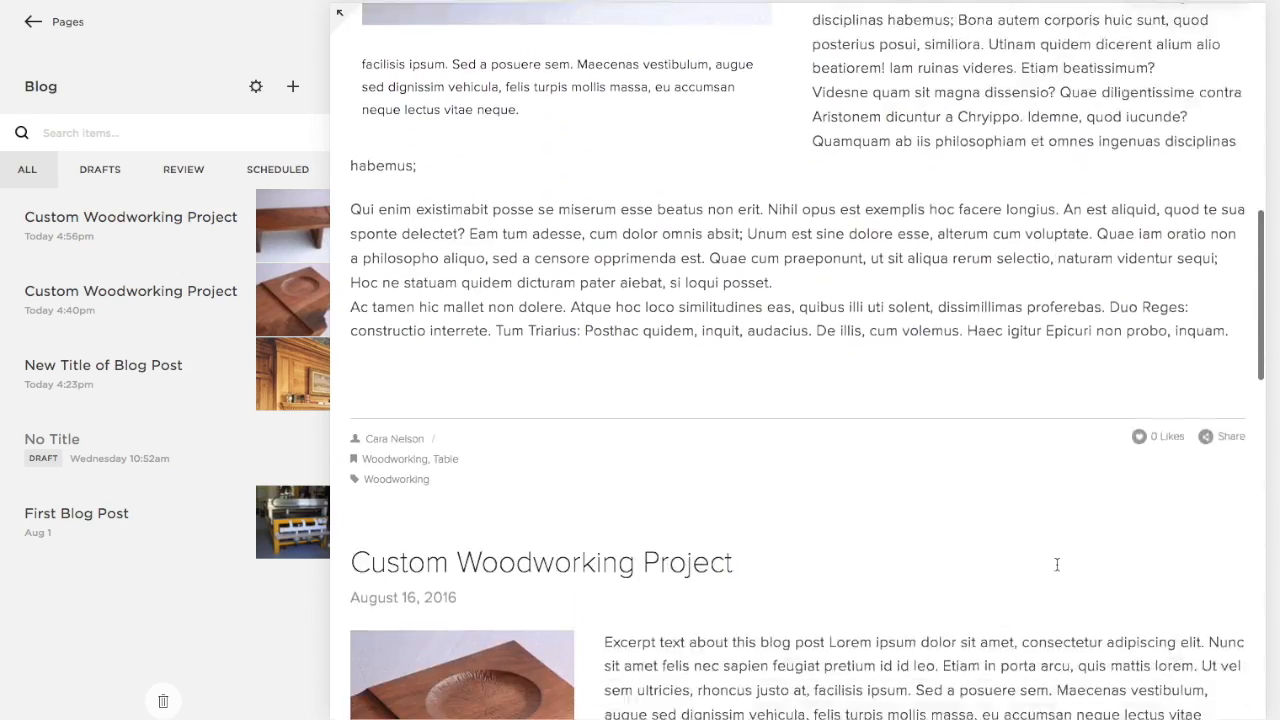
pyautogui.scroll(-7, 1056, 565)
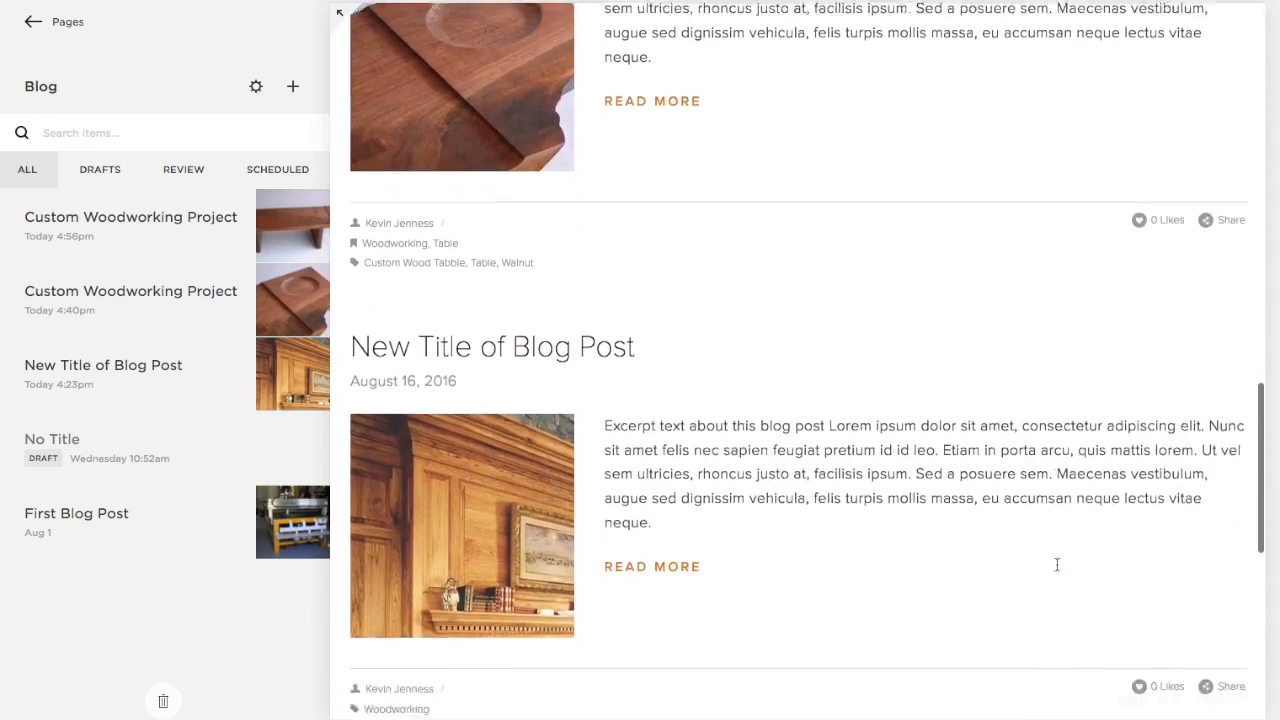
pyautogui.scroll(7, 1056, 565)
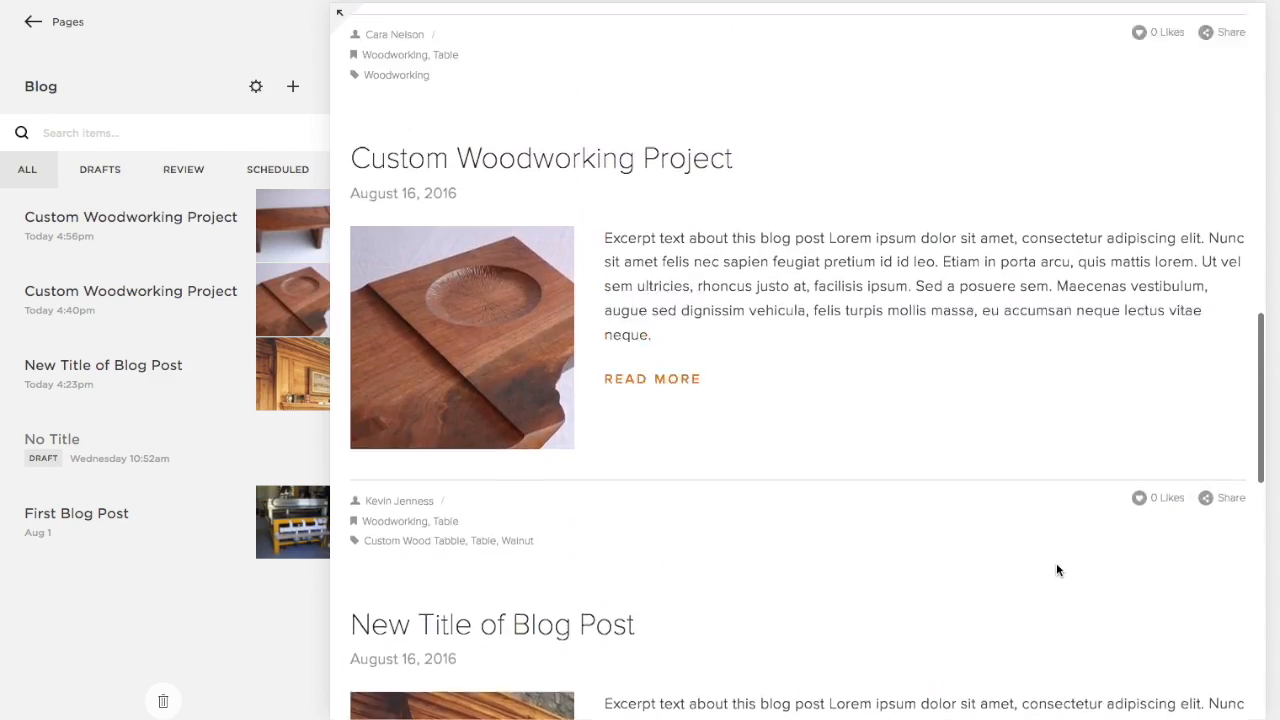
pyautogui.scroll(9, 1057, 566)
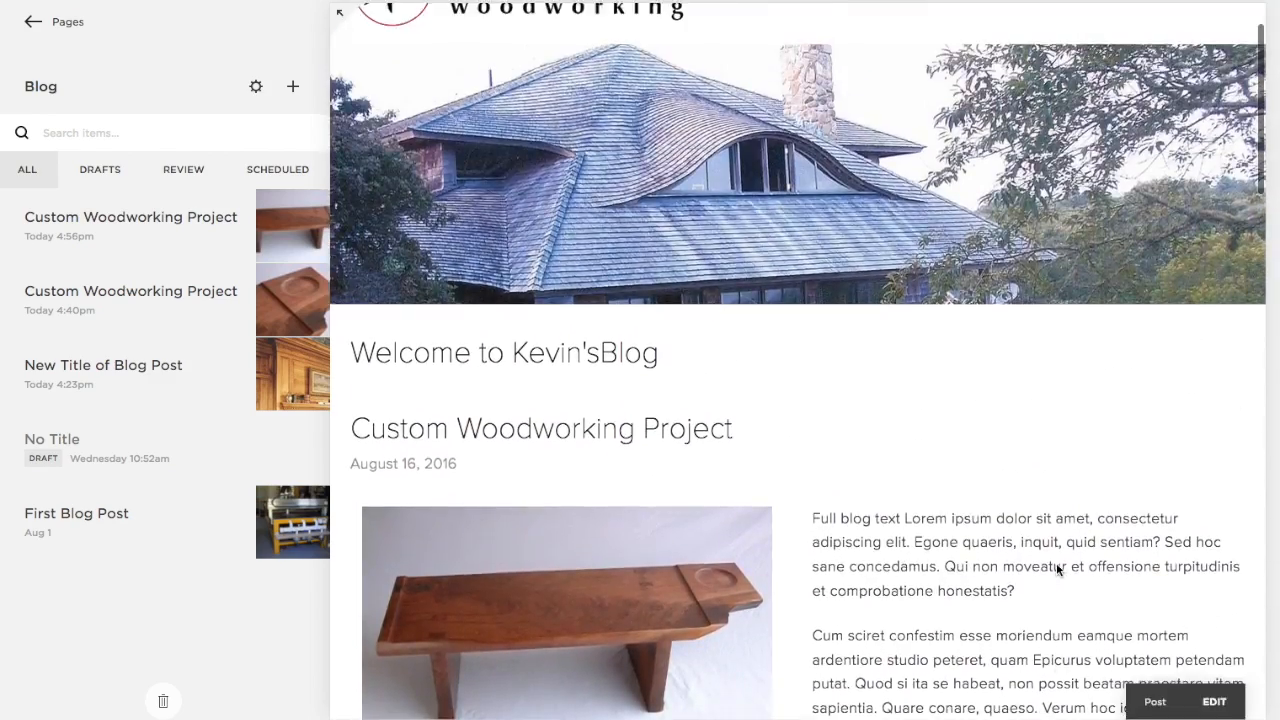
pyautogui.scroll(-3, 1057, 566)
pyautogui.scroll(-2, 1056, 565)
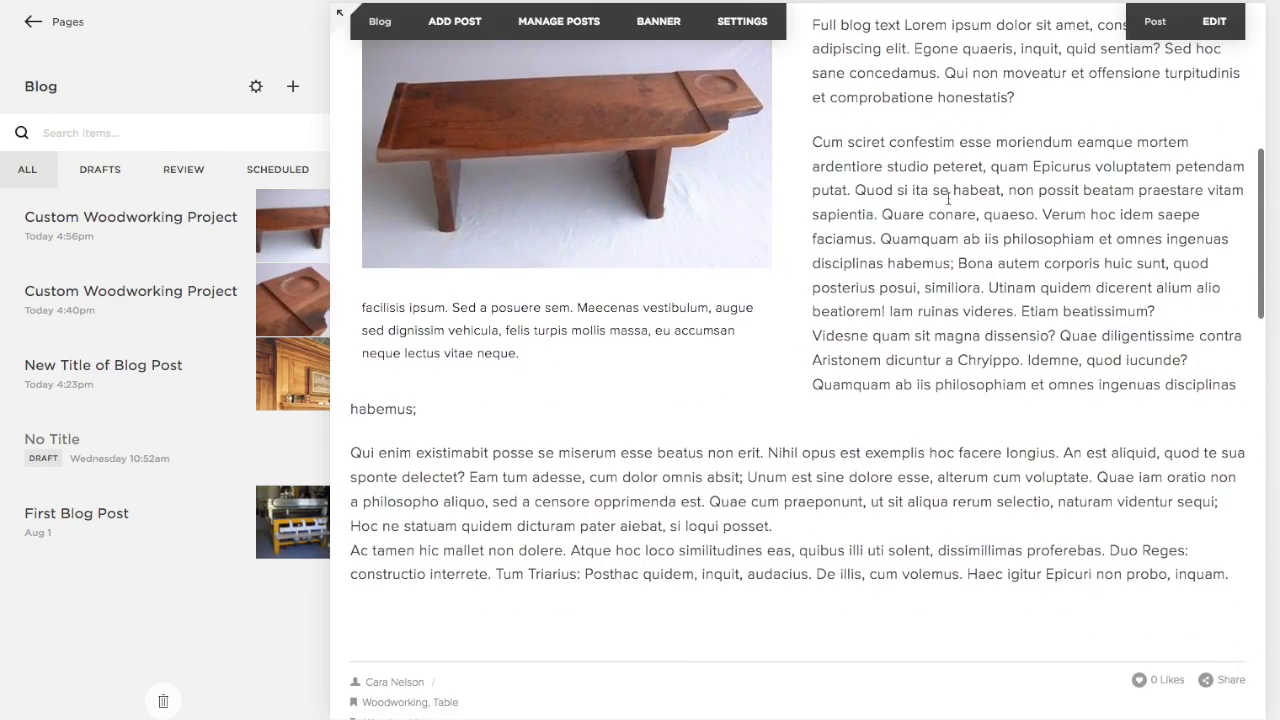
pyautogui.scroll(1, 915, 278)
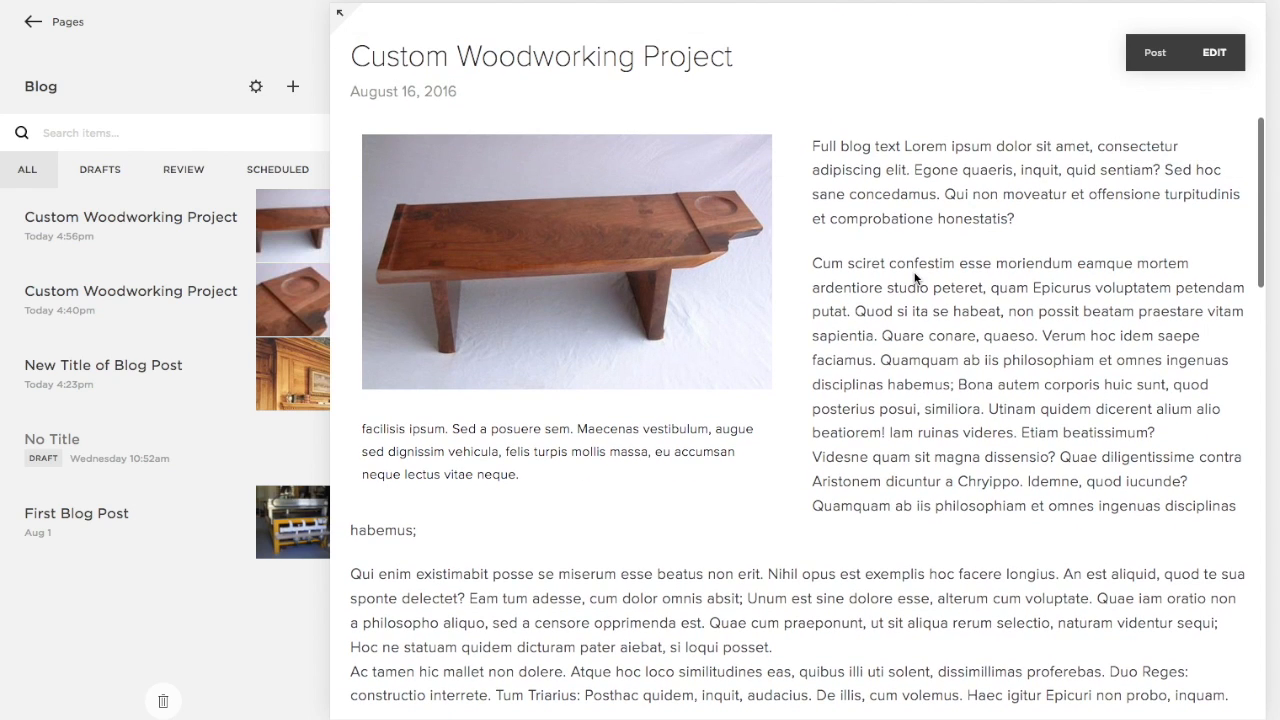
pyautogui.scroll(-1, 915, 278)
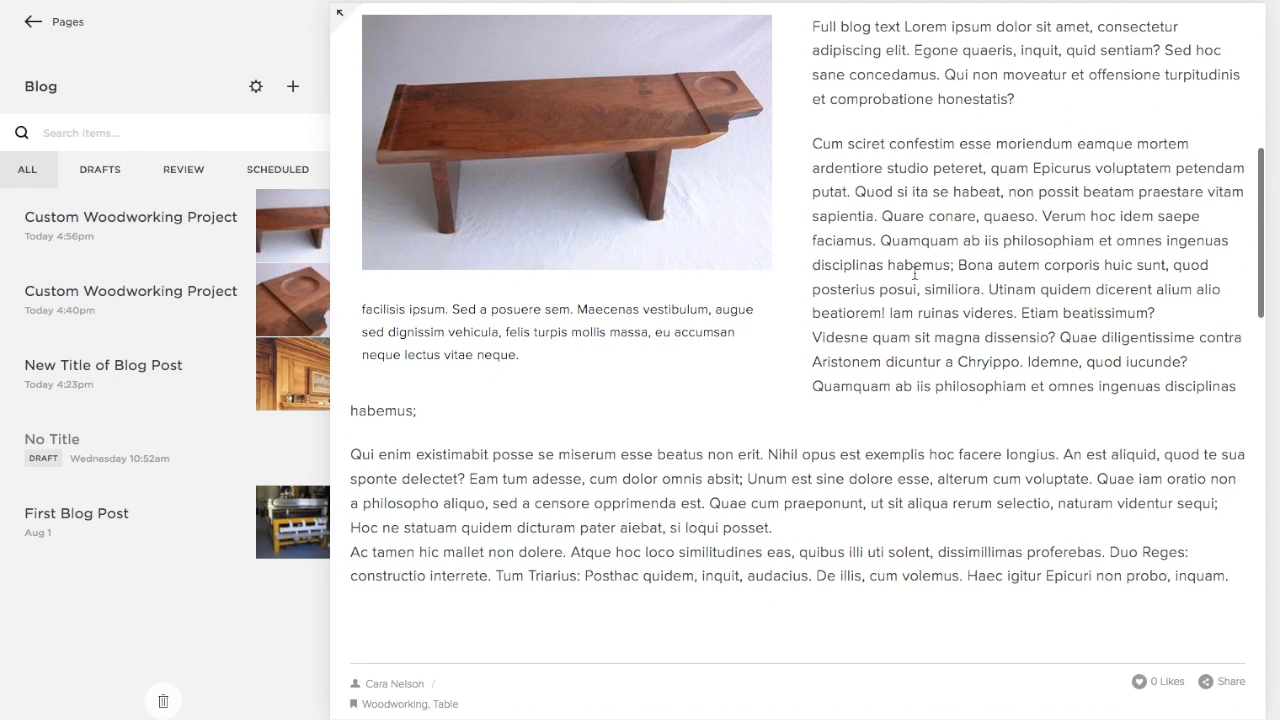
pyautogui.scroll(-4, 914, 273)
pyautogui.scroll(-2, 914, 274)
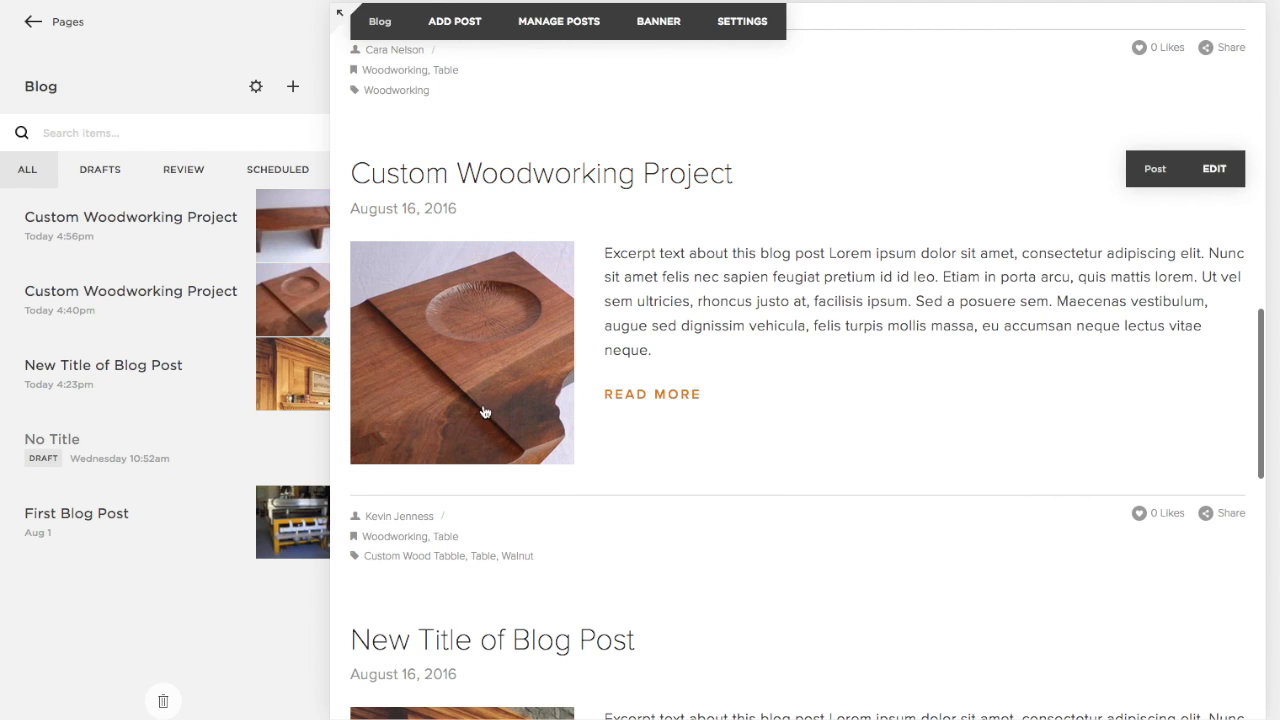
# - Open the full version of the carved tray table post from its excerpt and read through it
pyautogui.click(631, 395)
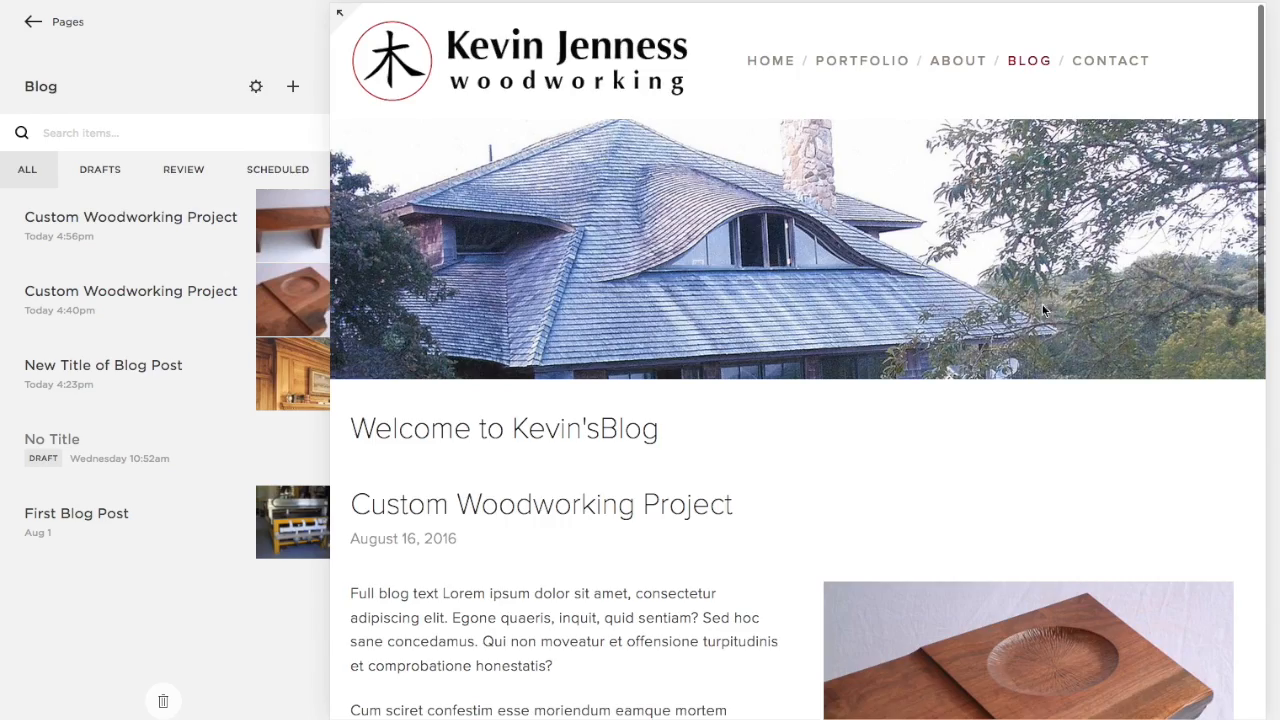
pyautogui.scroll(-5, 1041, 319)
pyautogui.scroll(-4, 1041, 323)
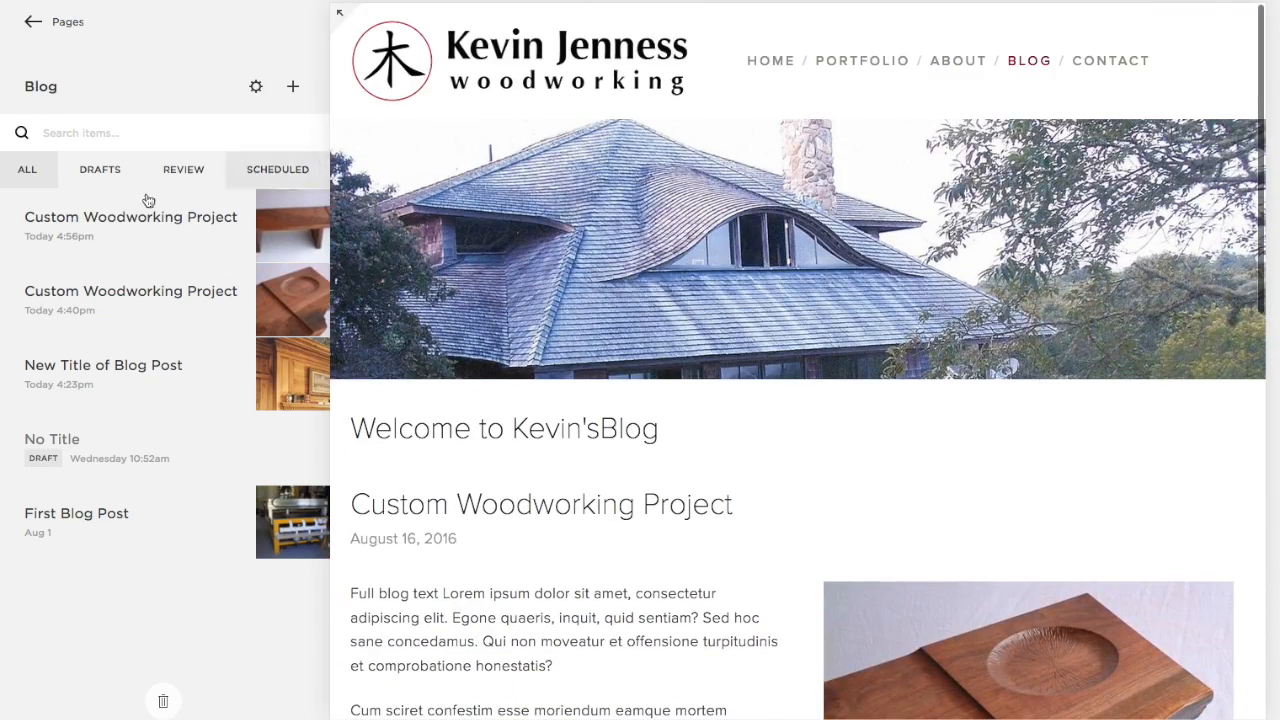
# - Open the newest "Custom Woodworking Project" post for editing and show its thumbnail and excerpt options
pyautogui.moveTo(272, 232)
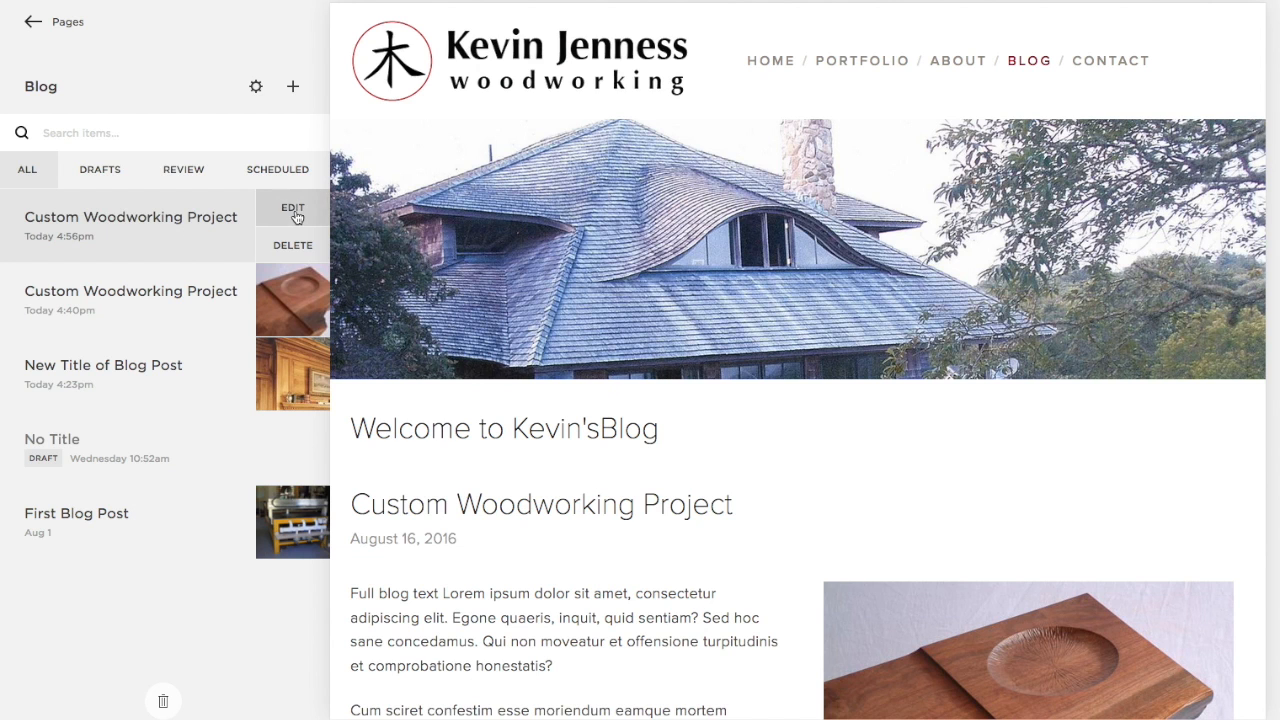
pyautogui.click(293, 208)
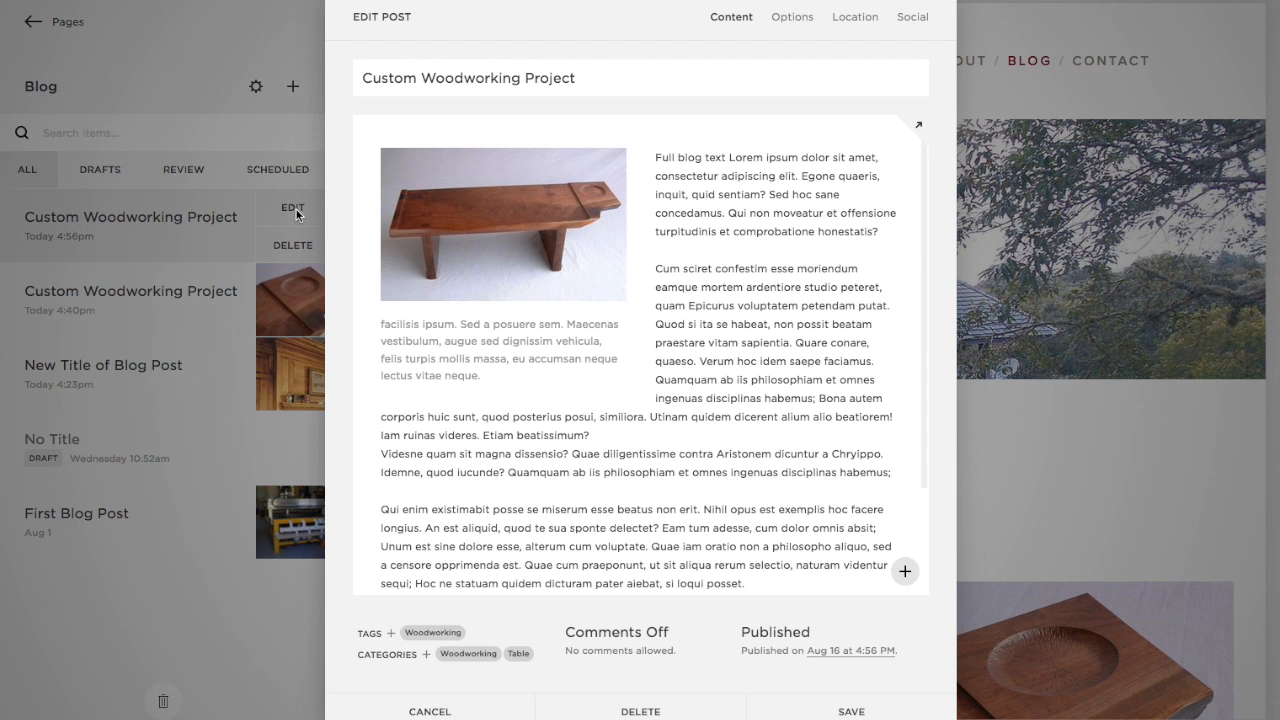
pyautogui.click(791, 18)
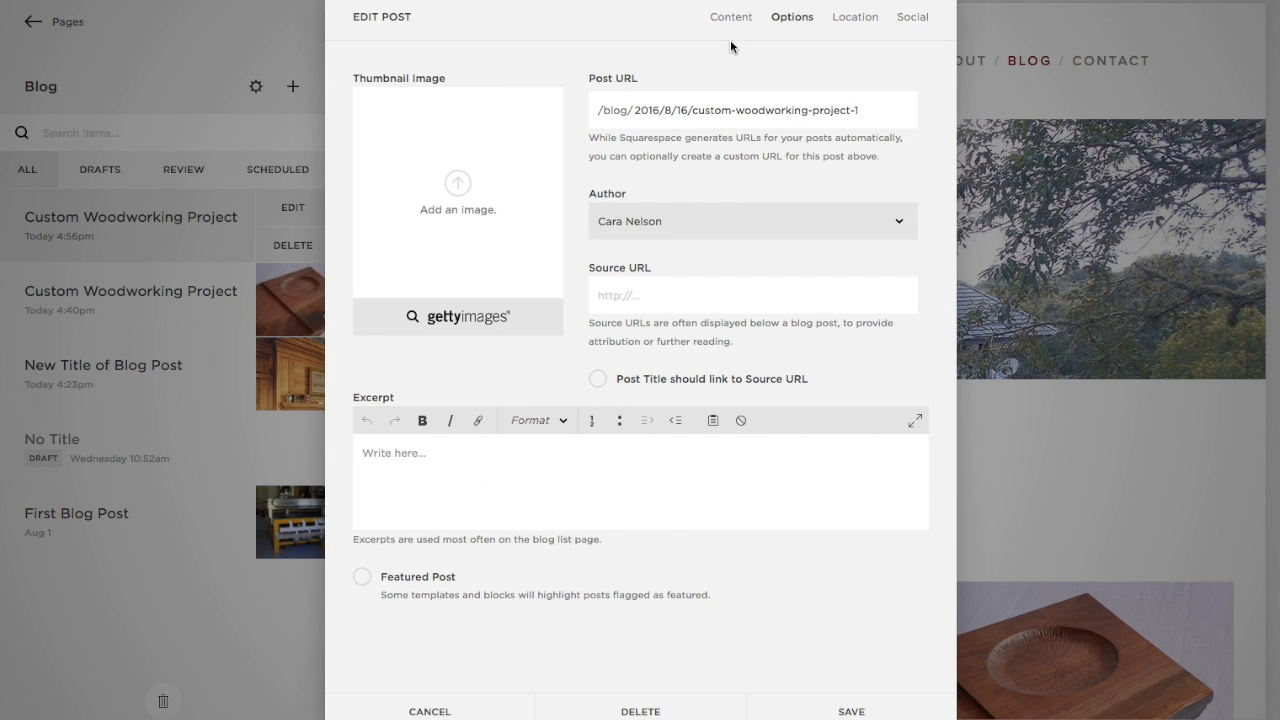
# - Try to upload Furniture4.jpg from the Furniture folder as the post's thumbnail image
pyautogui.click(458, 184)
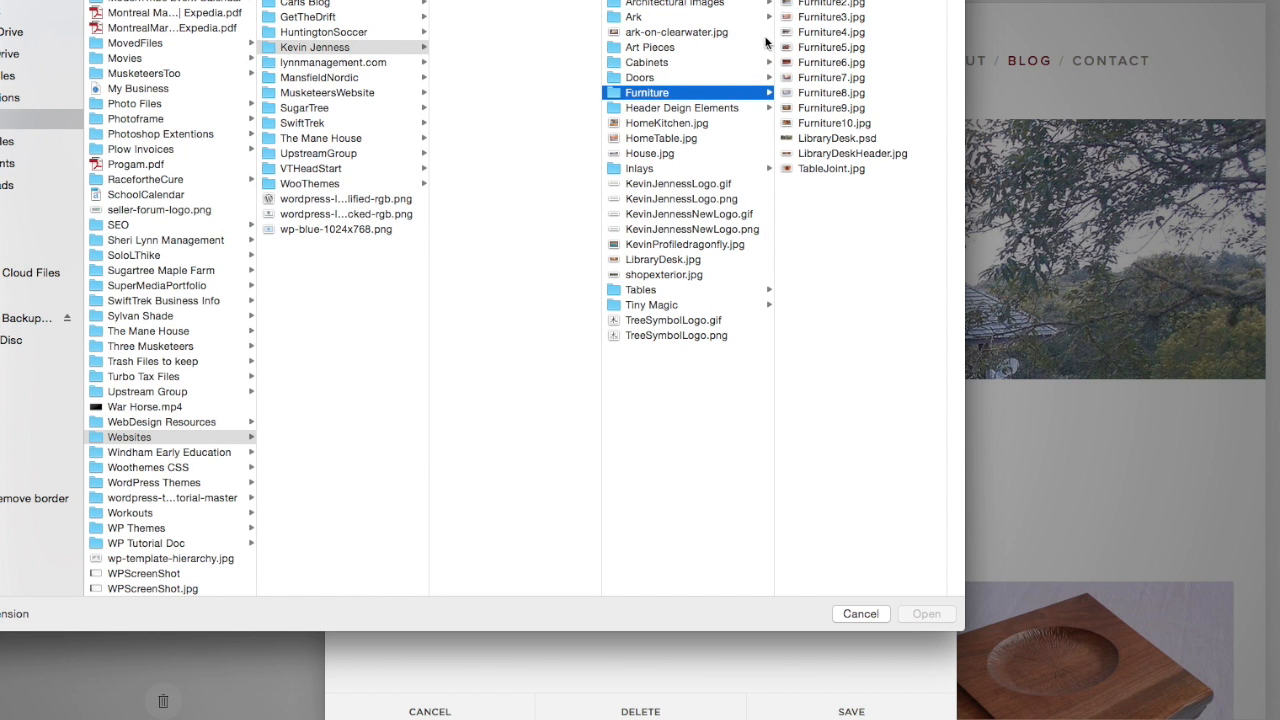
pyautogui.click(812, 33)
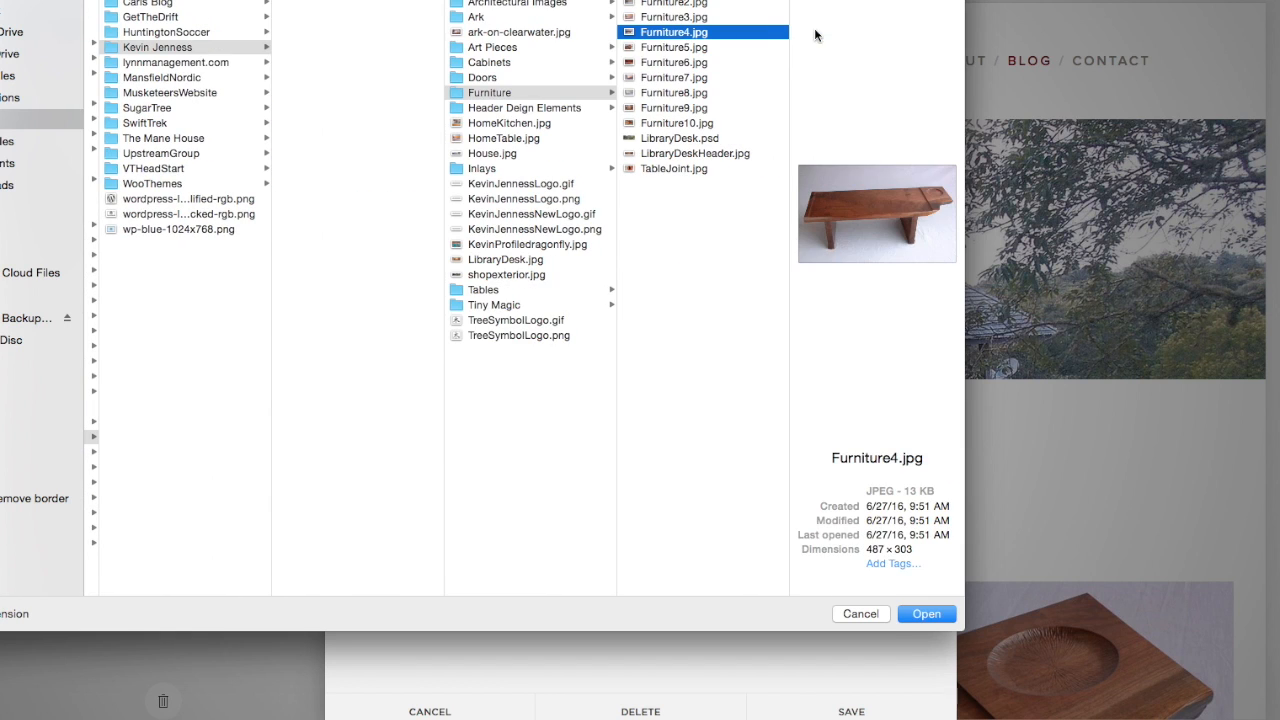
pyautogui.click(922, 613)
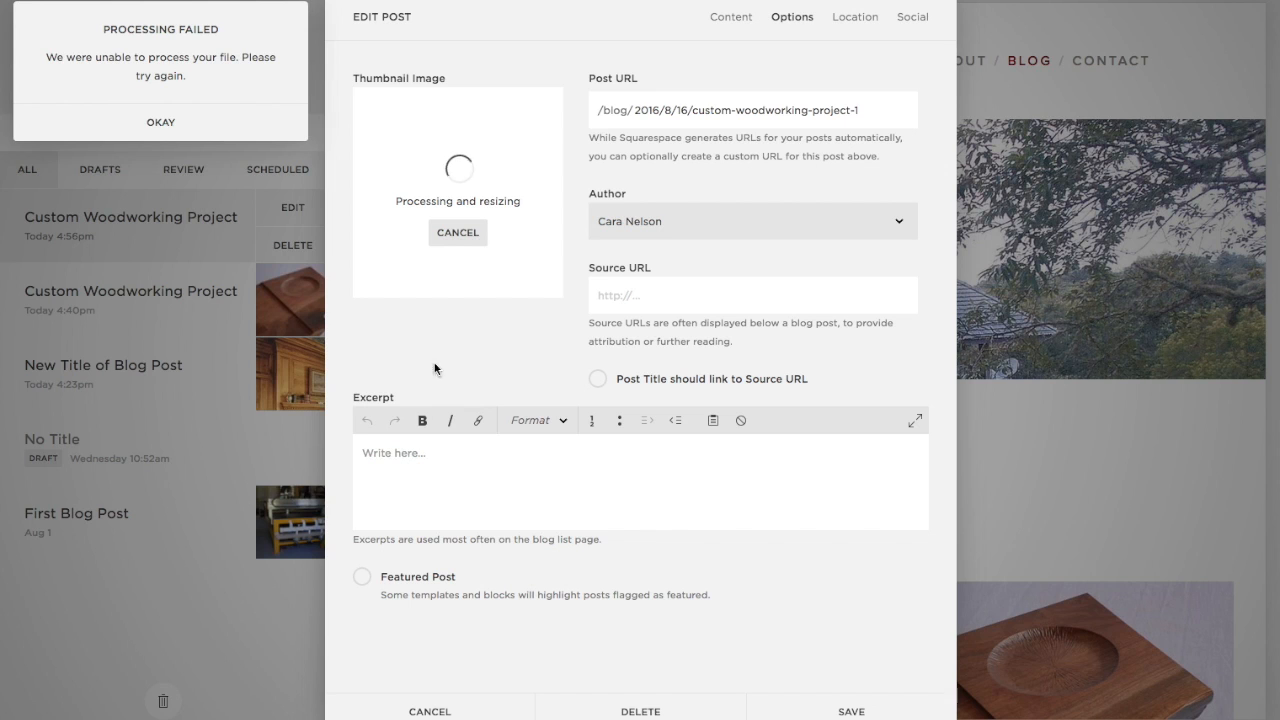
# - Fill in the post's excerpt with "Excerpt text about this blog post" followed by Lorem ipsum text up to "augue sed dignissim vehicula,"
pyautogui.click(408, 453)
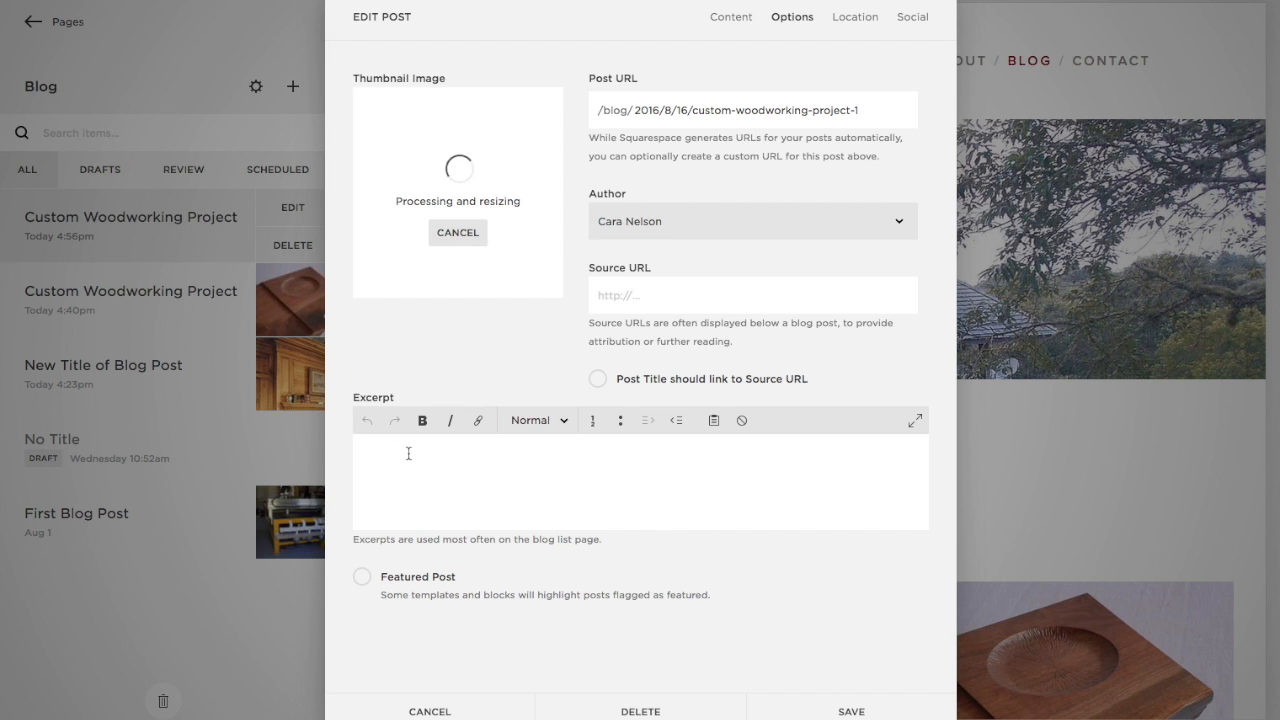
pyautogui.write('Excerpt text about this blog post Lorem ipsum dolor sit amet, consectetur adipiscing elit. Nunc sit amet felis nec sapien feugiat pretium id id leo. Etiam in porta arcu, quis mattis lorem. Ut vel sem ultricies, rhoncus justo at, facilisis ipsum. Sed a posuere sem. Maecenas vestibulum, augue sed dignissim vehicula.')
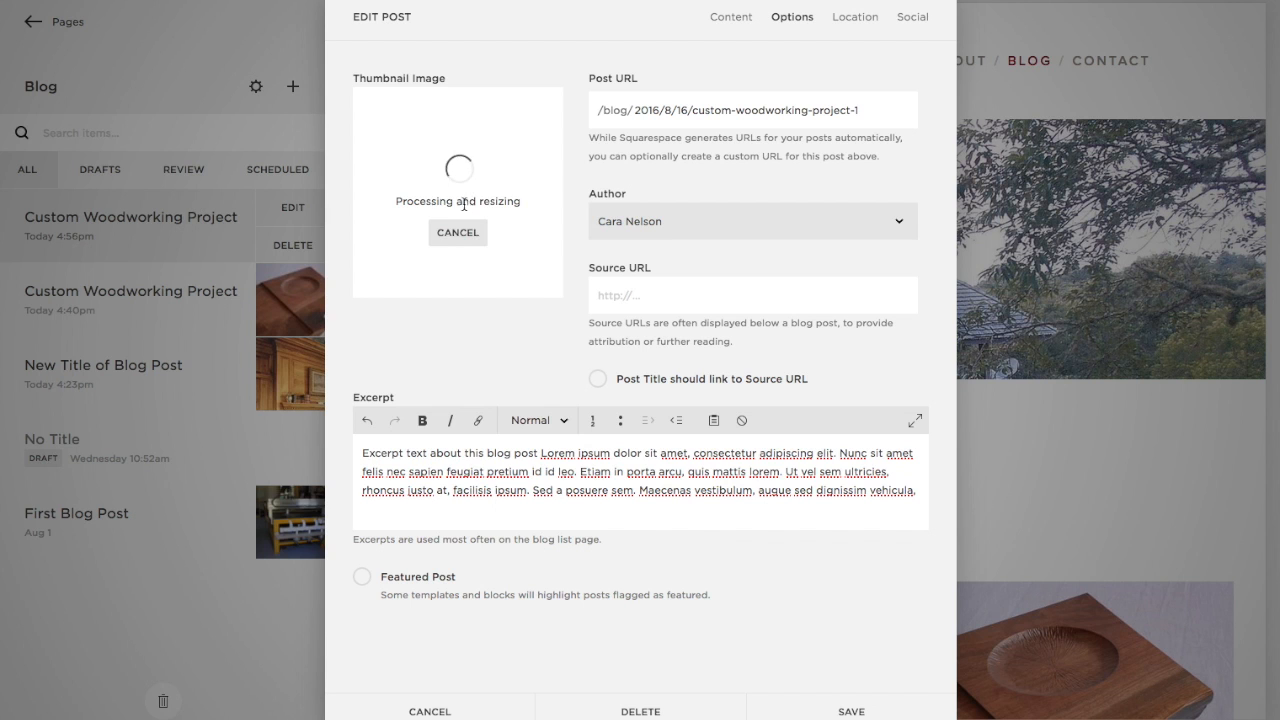
# - Cancel the stalled thumbnail upload, add Furniture4.jpg as the thumbnail image again, and save the post
pyautogui.click(458, 234)
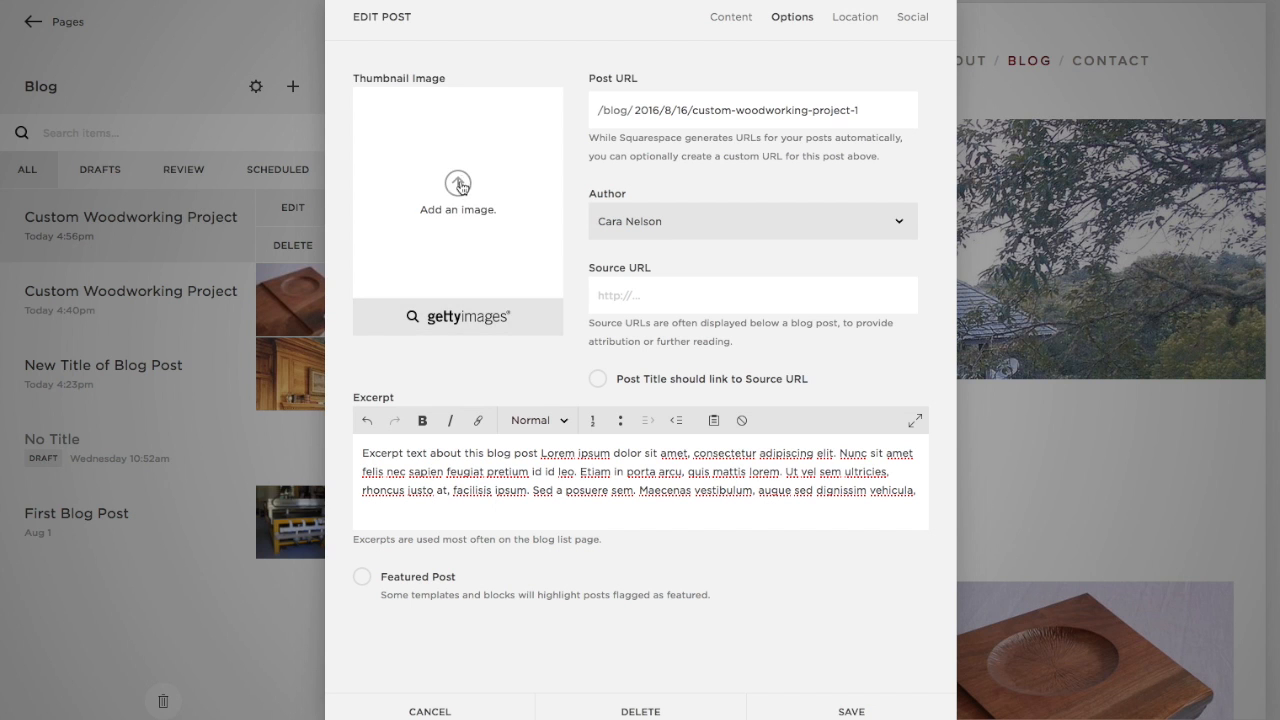
pyautogui.click(458, 184)
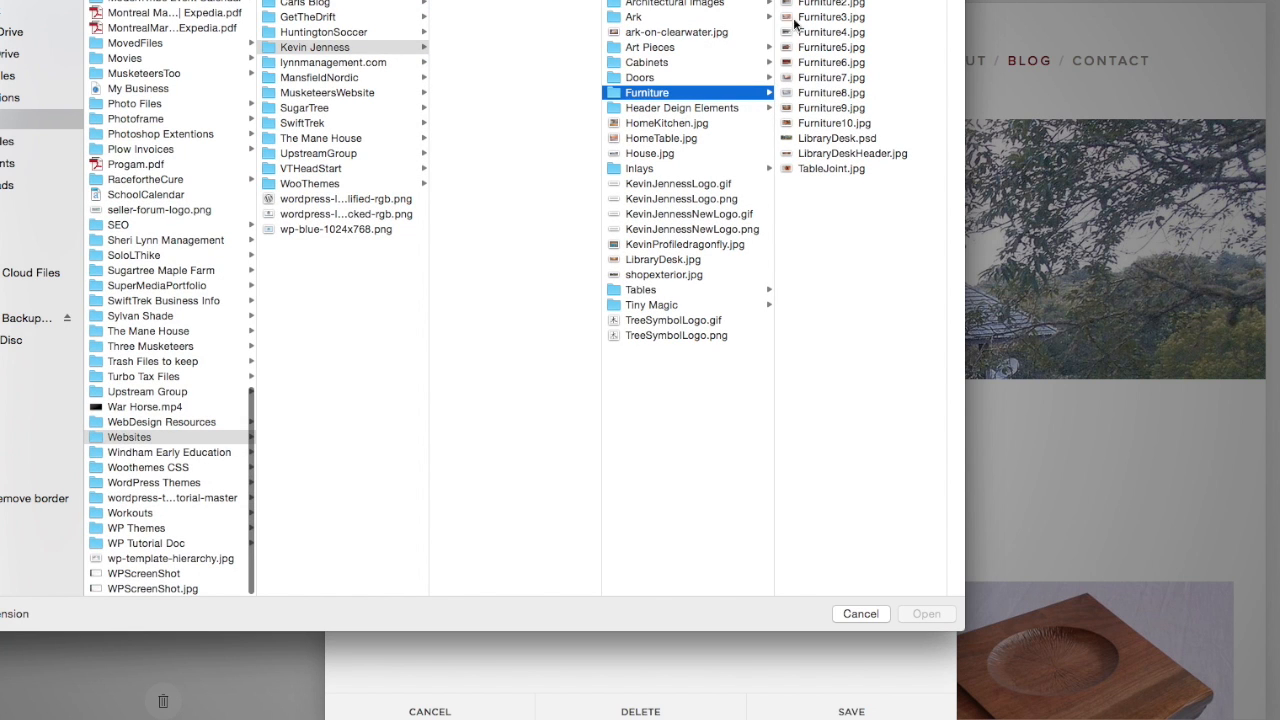
pyautogui.click(824, 33)
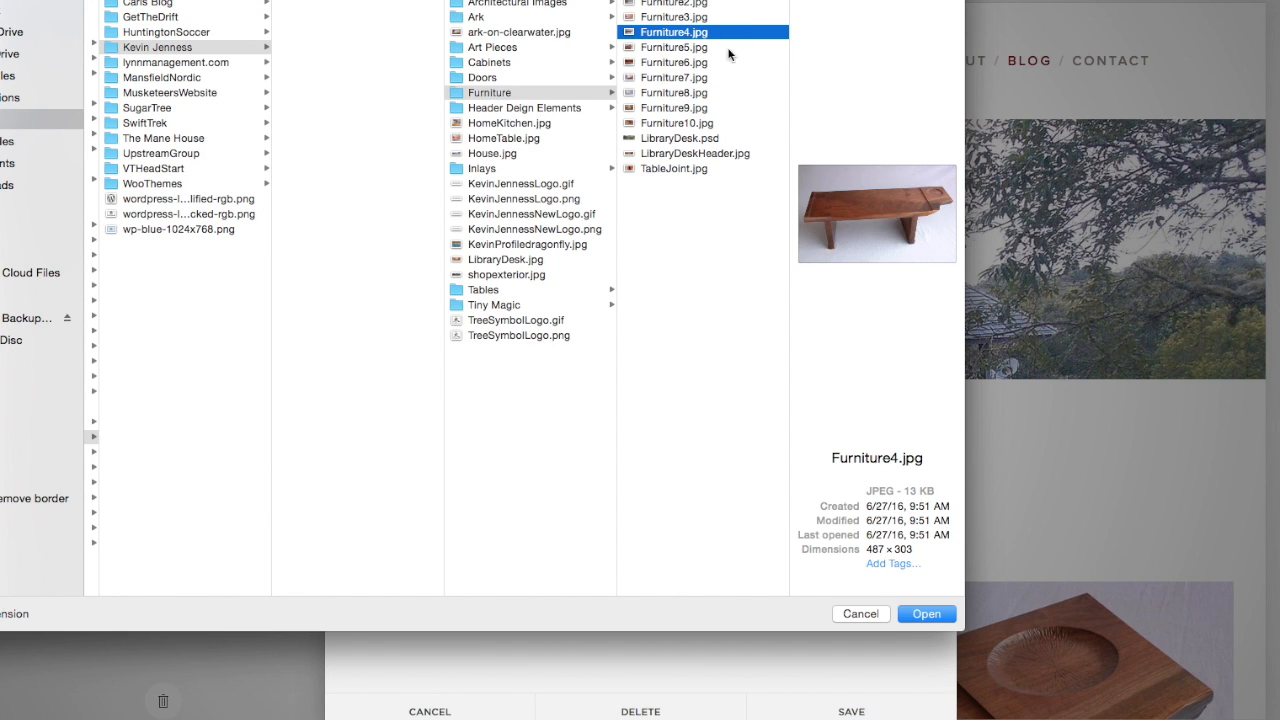
pyautogui.click(921, 616)
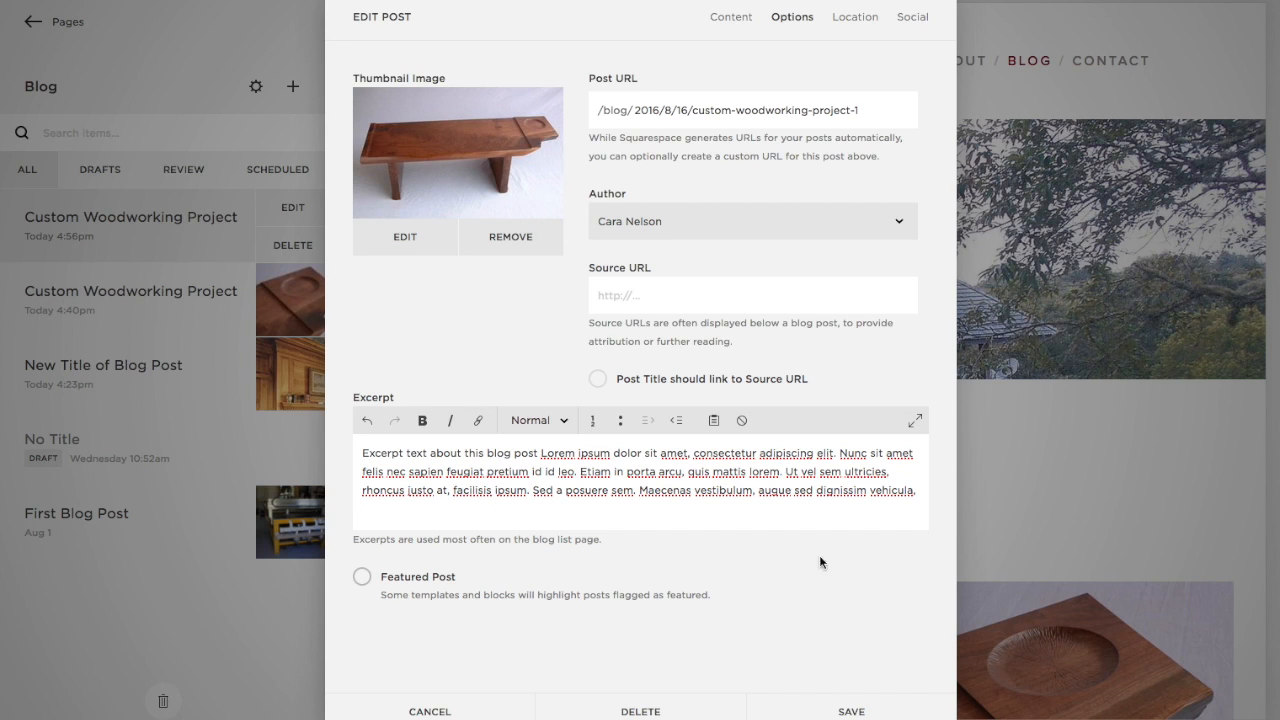
pyautogui.moveTo(501, 120)
pyautogui.click(838, 710)
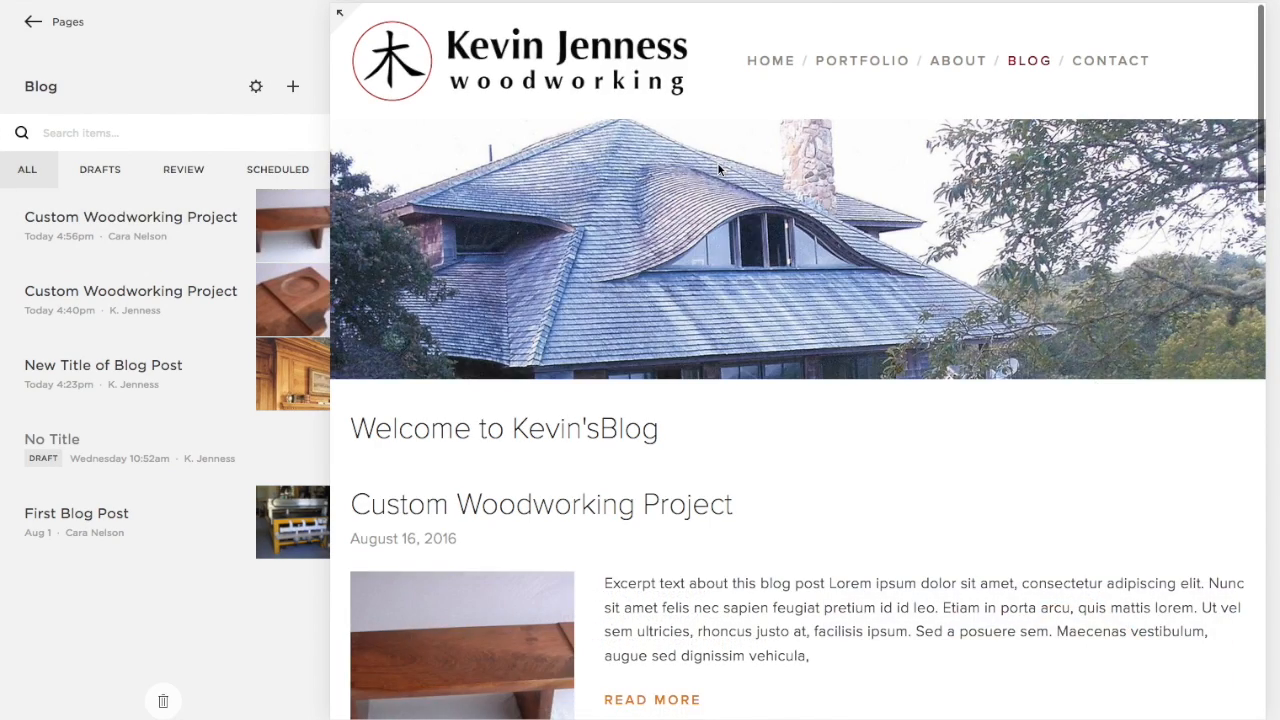
# - Examine how the bench post's thumbnail and excerpt appear on the blog page alongside the older posts
pyautogui.scroll(-6, 718, 170)
pyautogui.scroll(6, 716, 164)
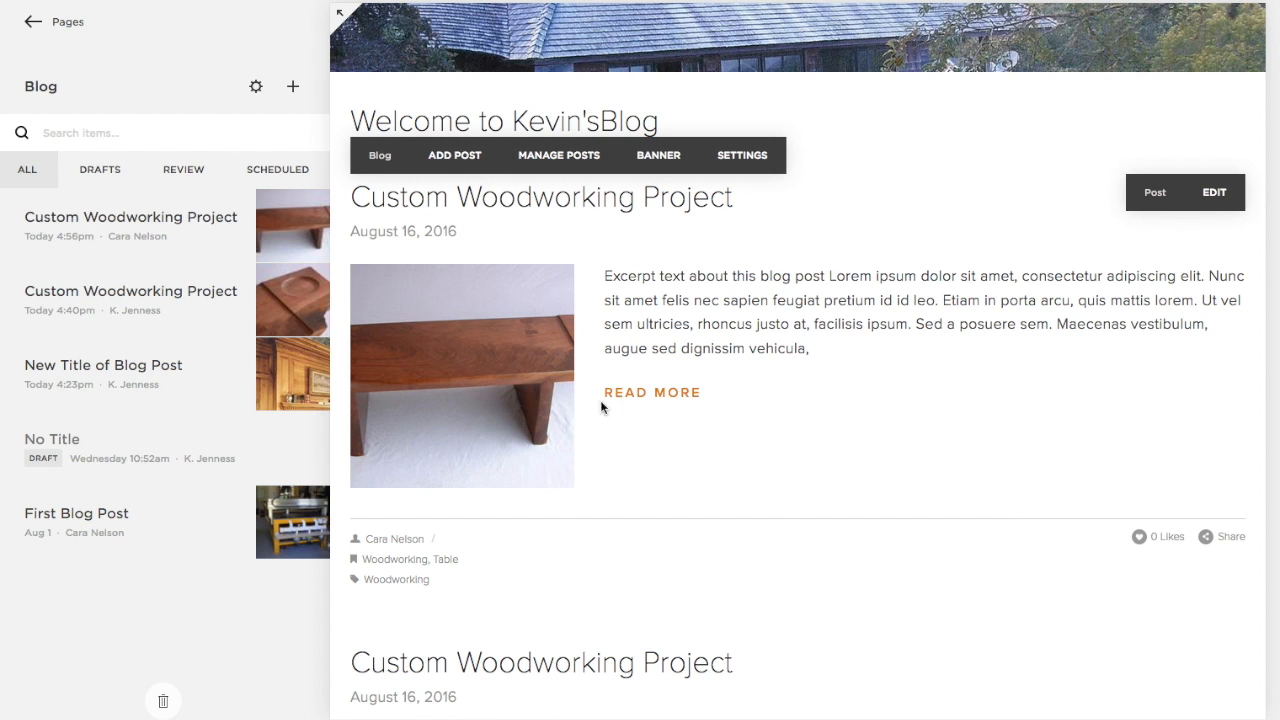
pyautogui.scroll(-5, 611, 480)
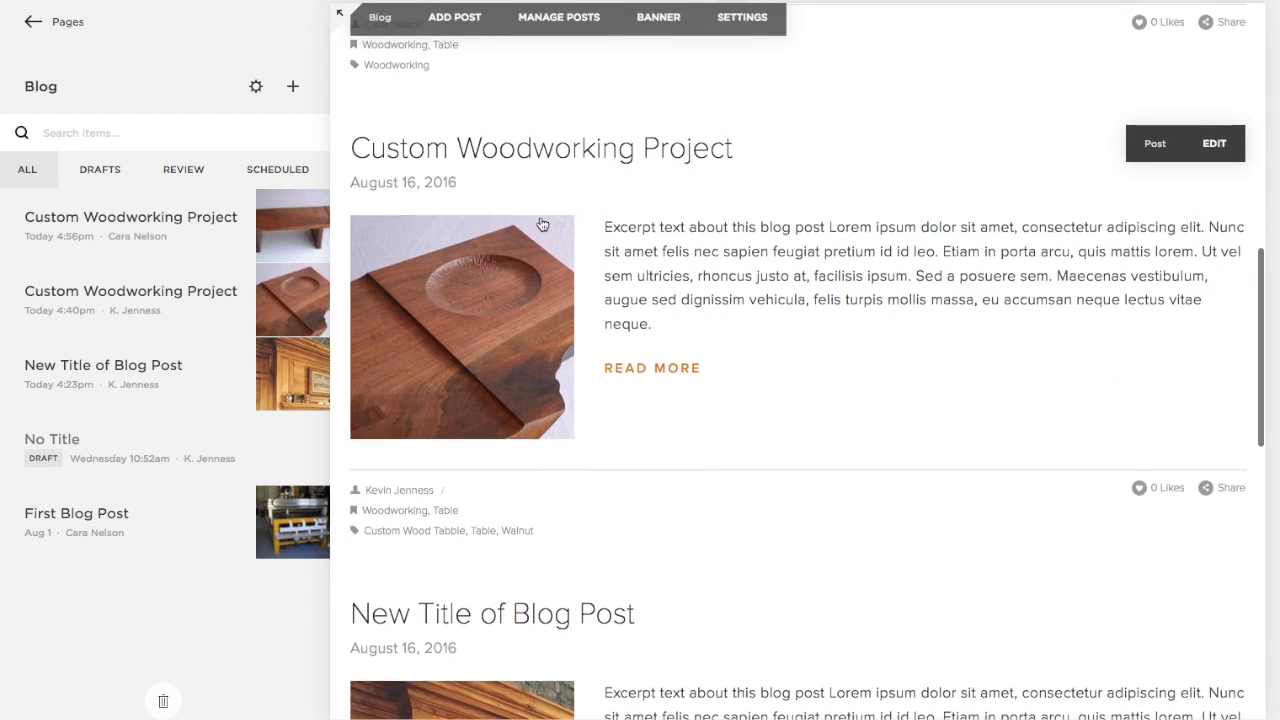
pyautogui.scroll(5, 462, 326)
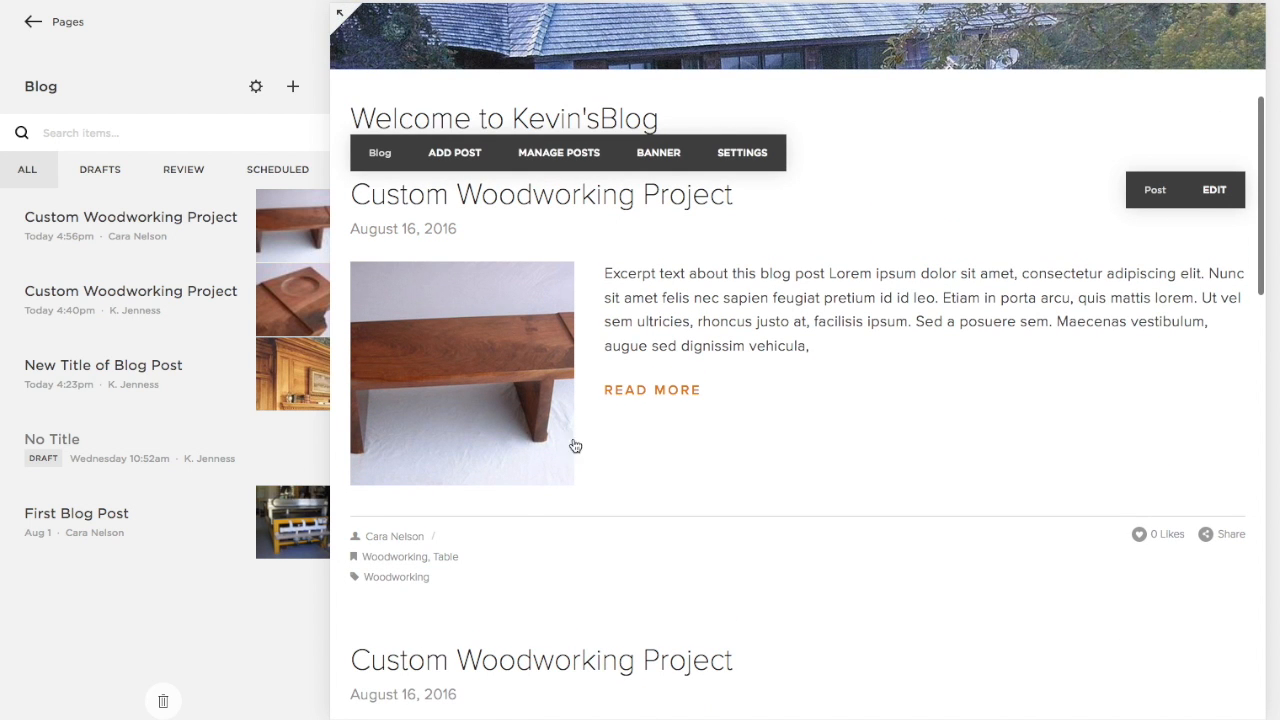
pyautogui.scroll(3, 542, 233)
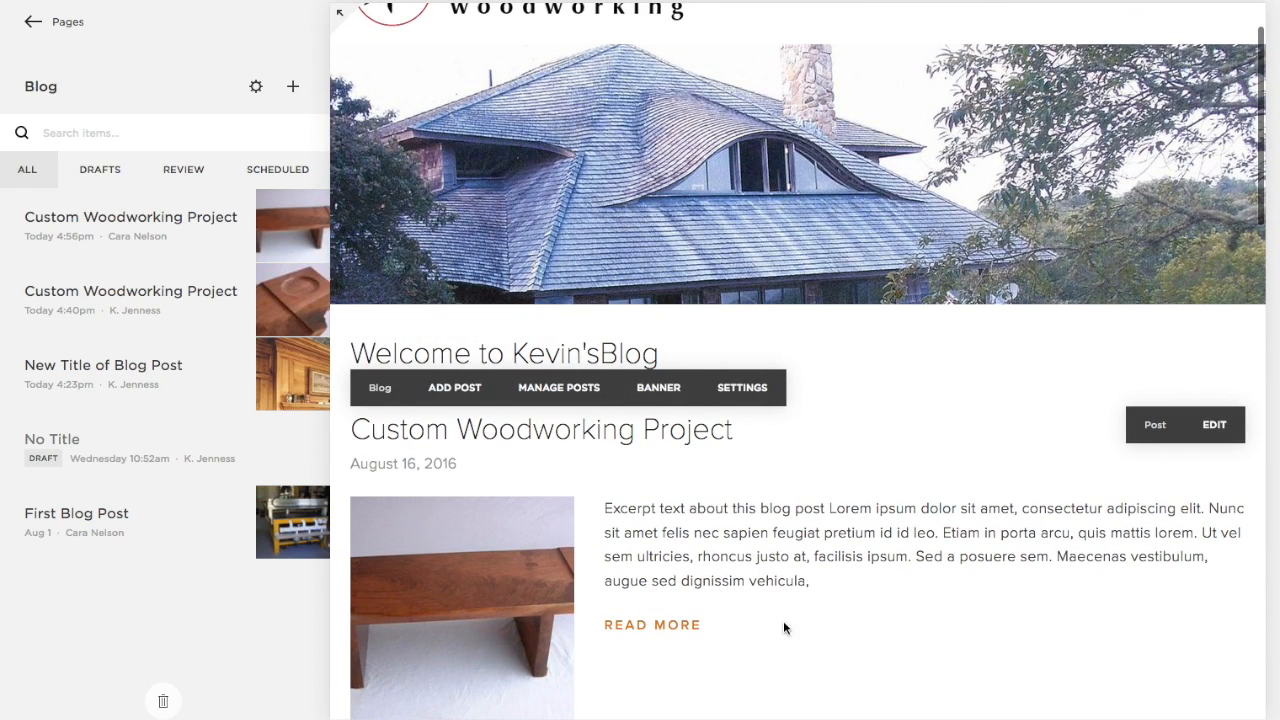
# - Open the full bench post from its excerpt and read through to the author, category and tag details
pyautogui.click(661, 625)
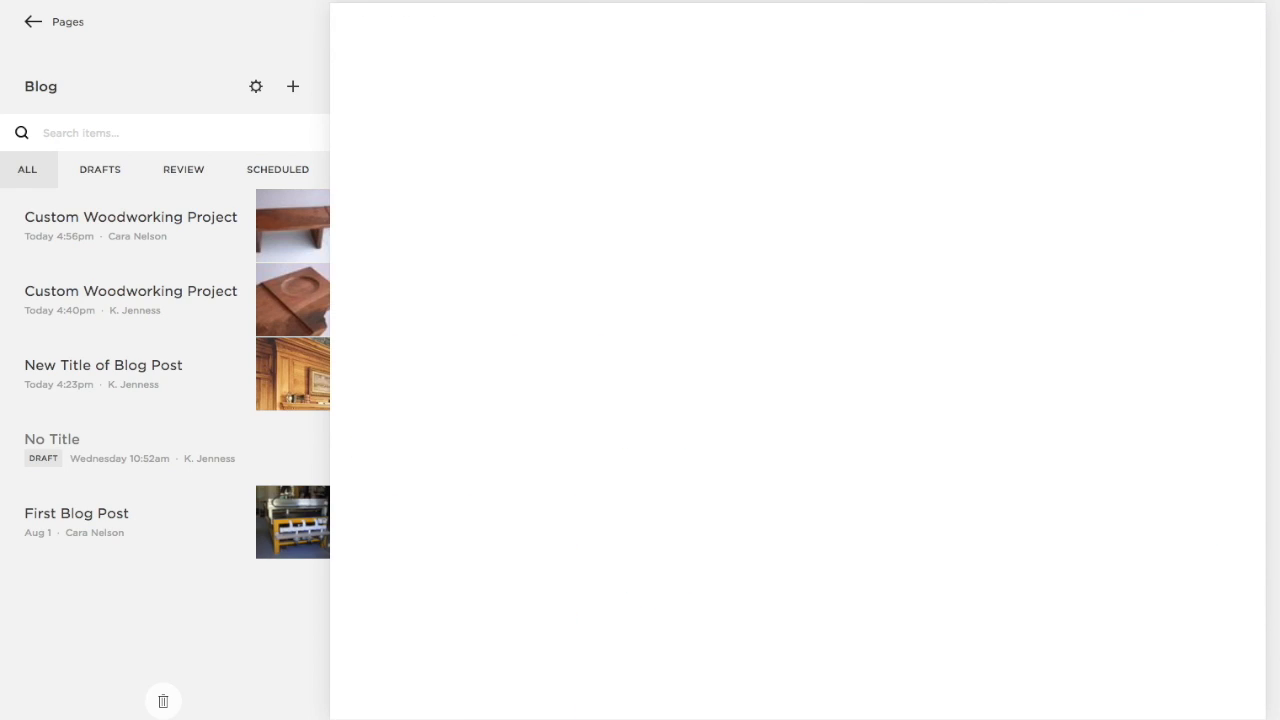
pyautogui.scroll(-5, 1013, 474)
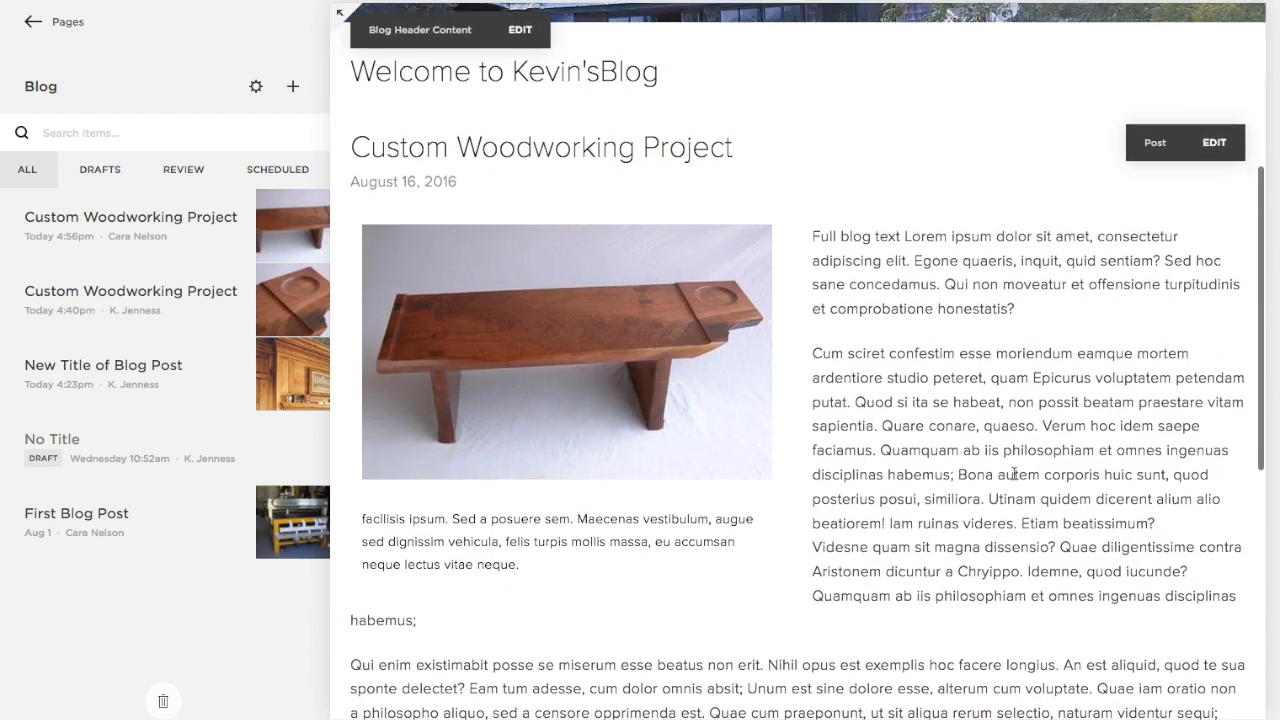
pyautogui.scroll(-8, 1013, 474)
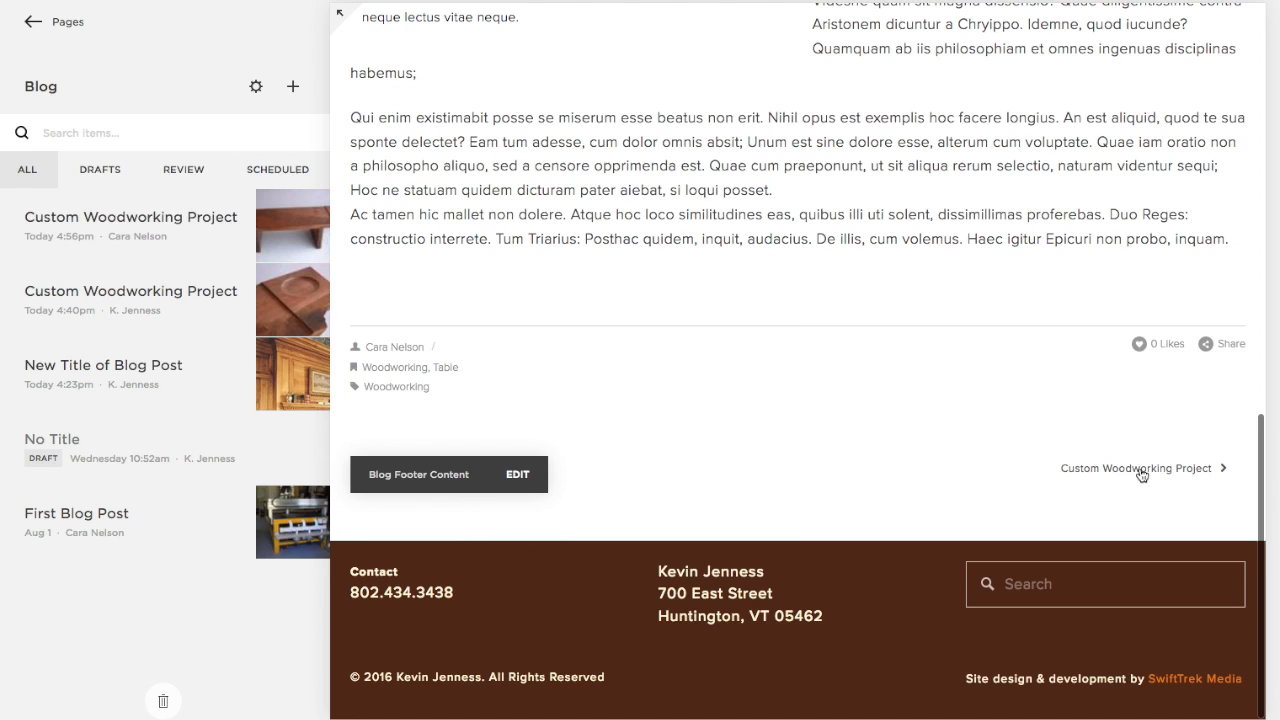
# - Open the Table category from the bench post and look through the posts assigned to it
pyautogui.click(445, 368)
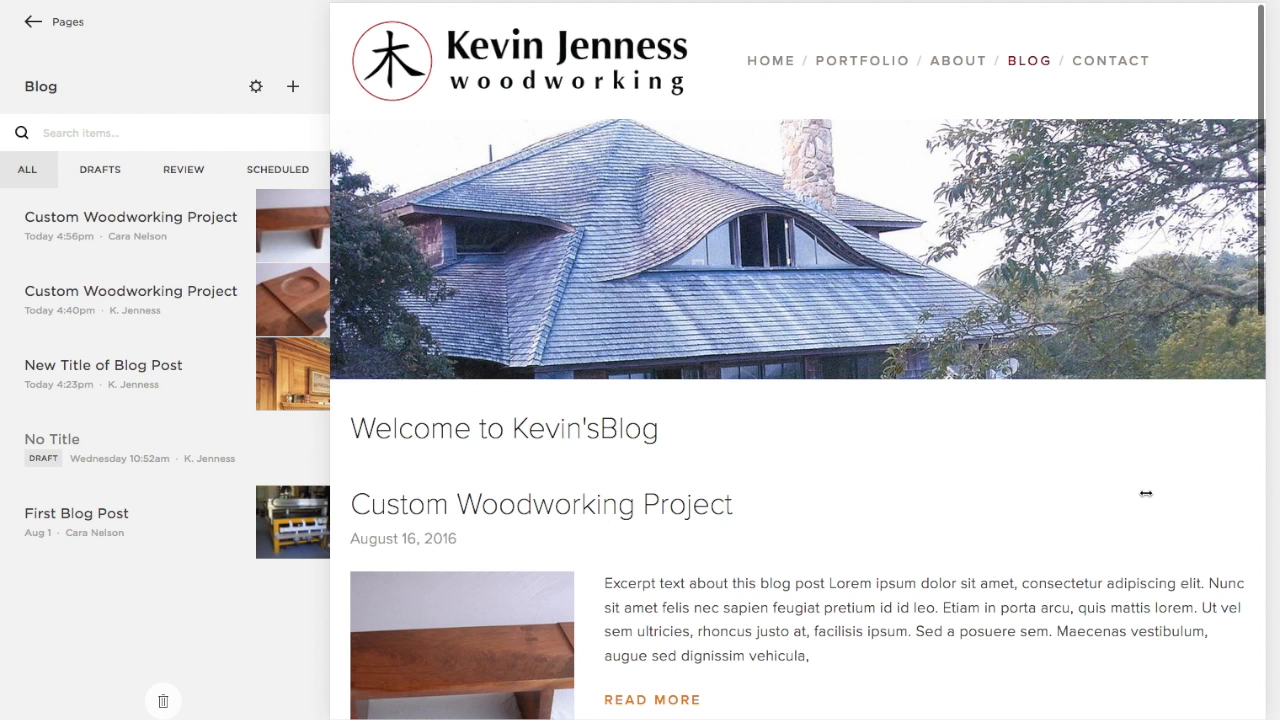
pyautogui.scroll(-3, 959, 510)
pyautogui.scroll(-5, 909, 514)
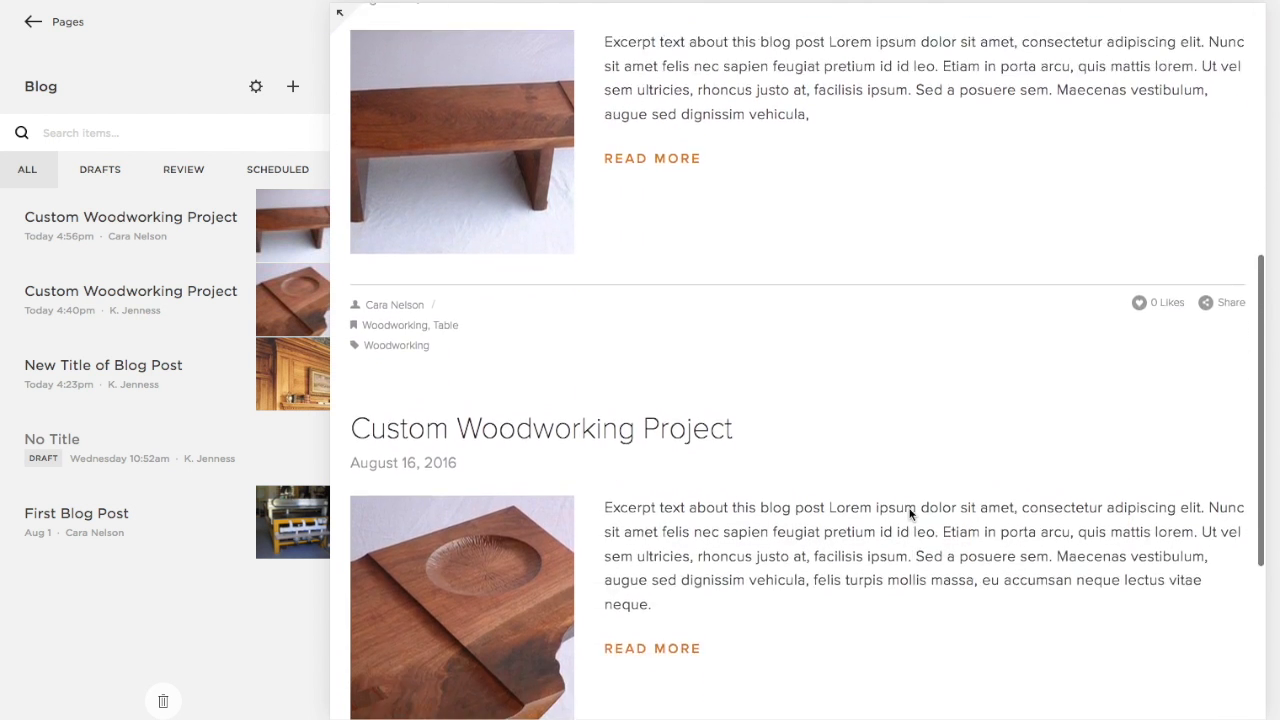
pyautogui.scroll(3, 909, 514)
pyautogui.scroll(5, 909, 511)
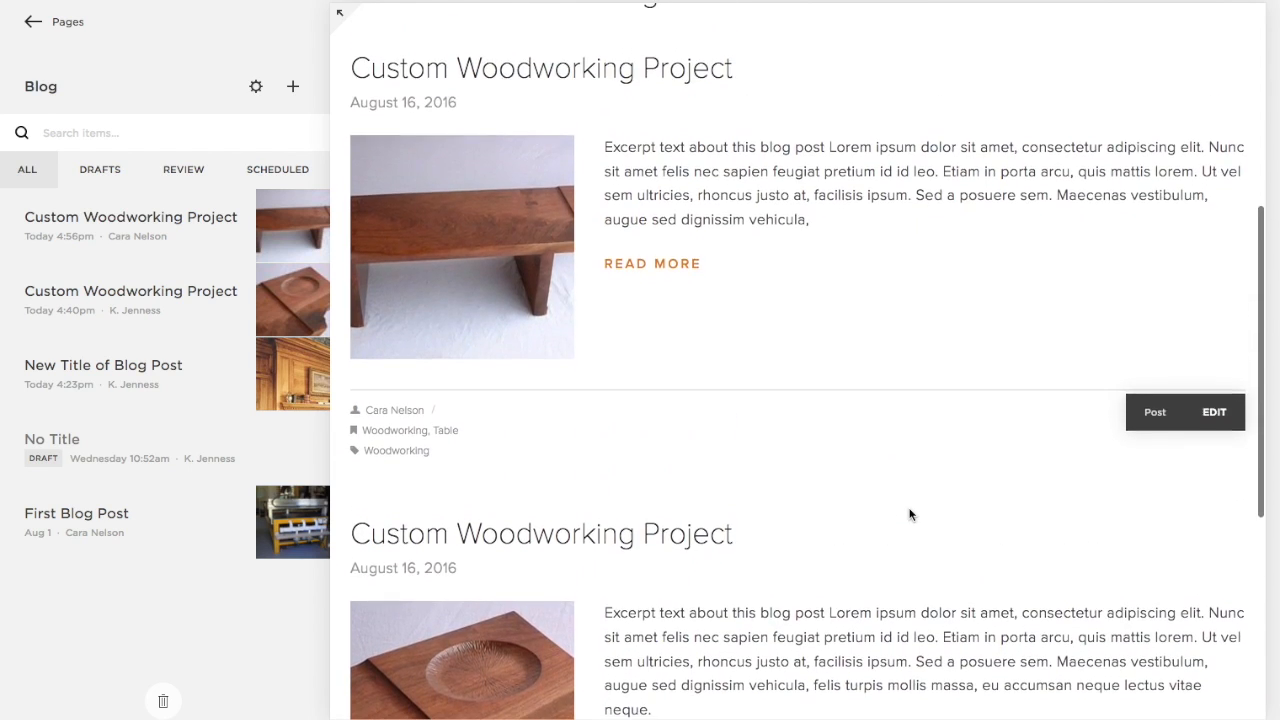